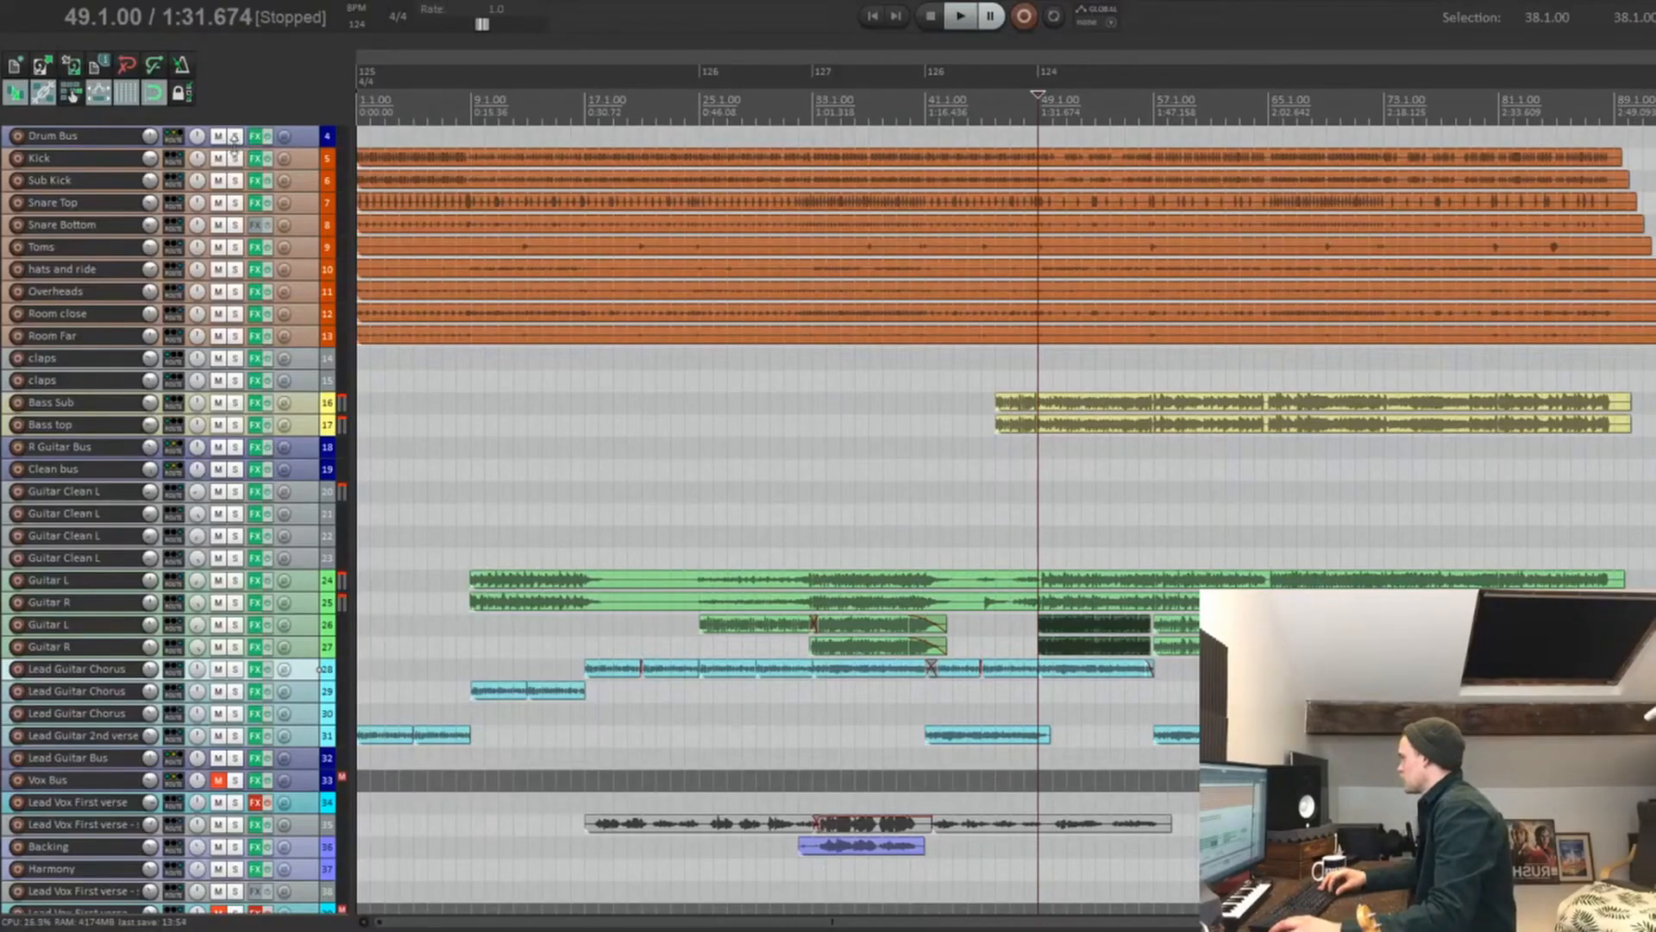
Solo the Drum Bus and play the project from about bar 45
click(234, 137)
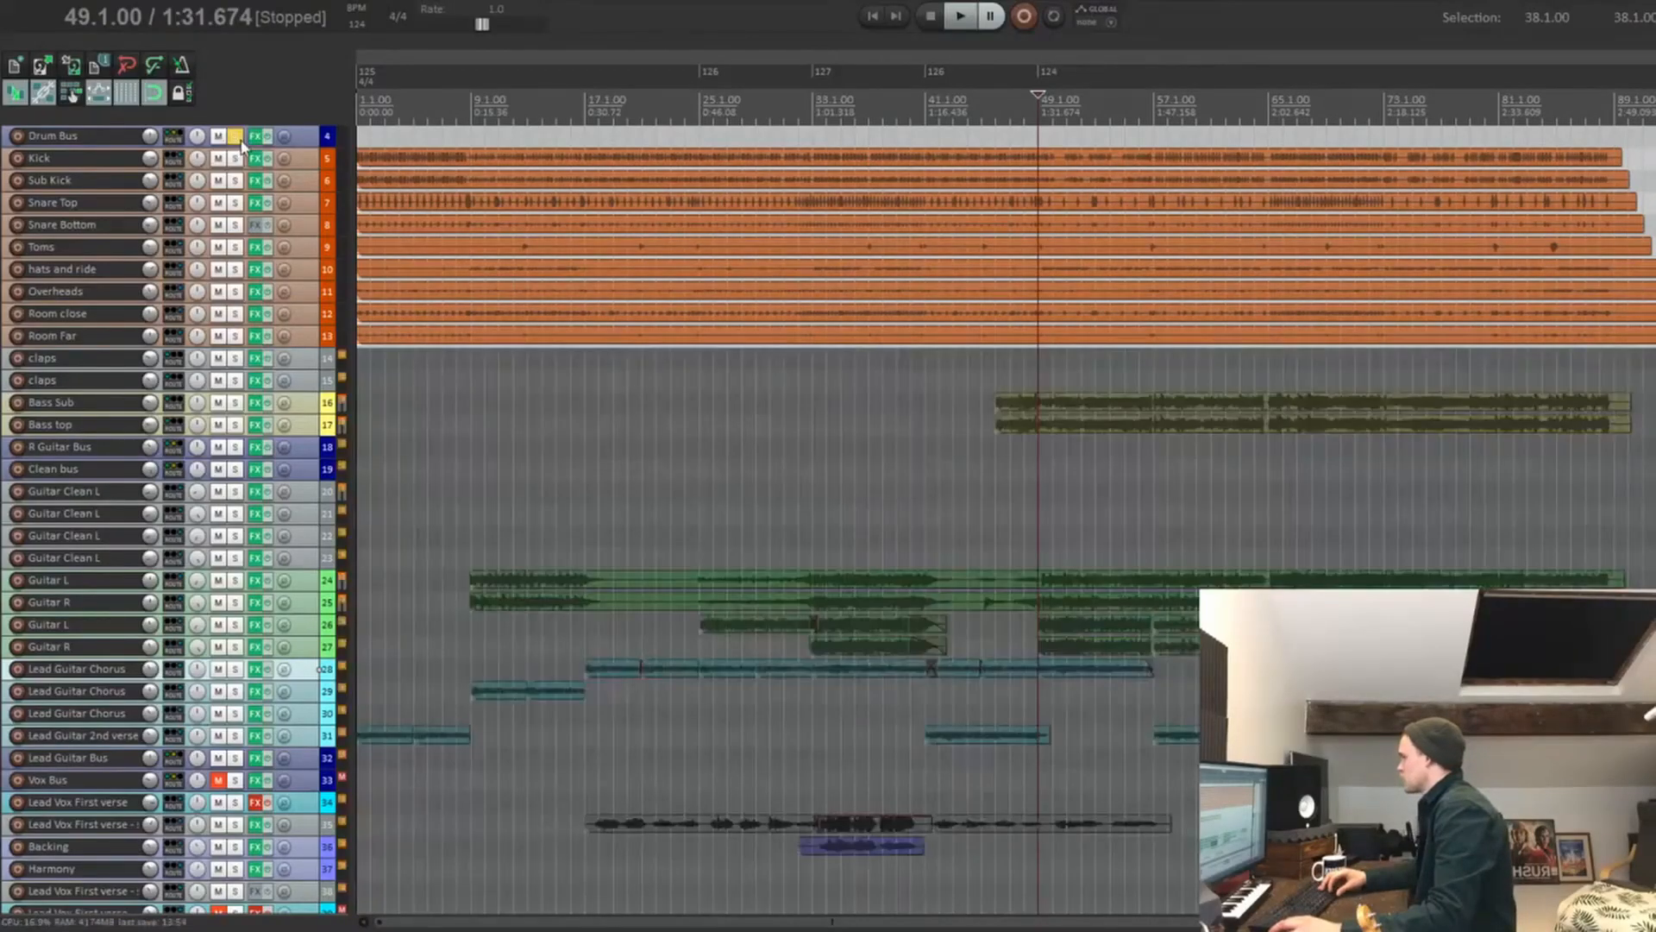
click(982, 108)
key(space)
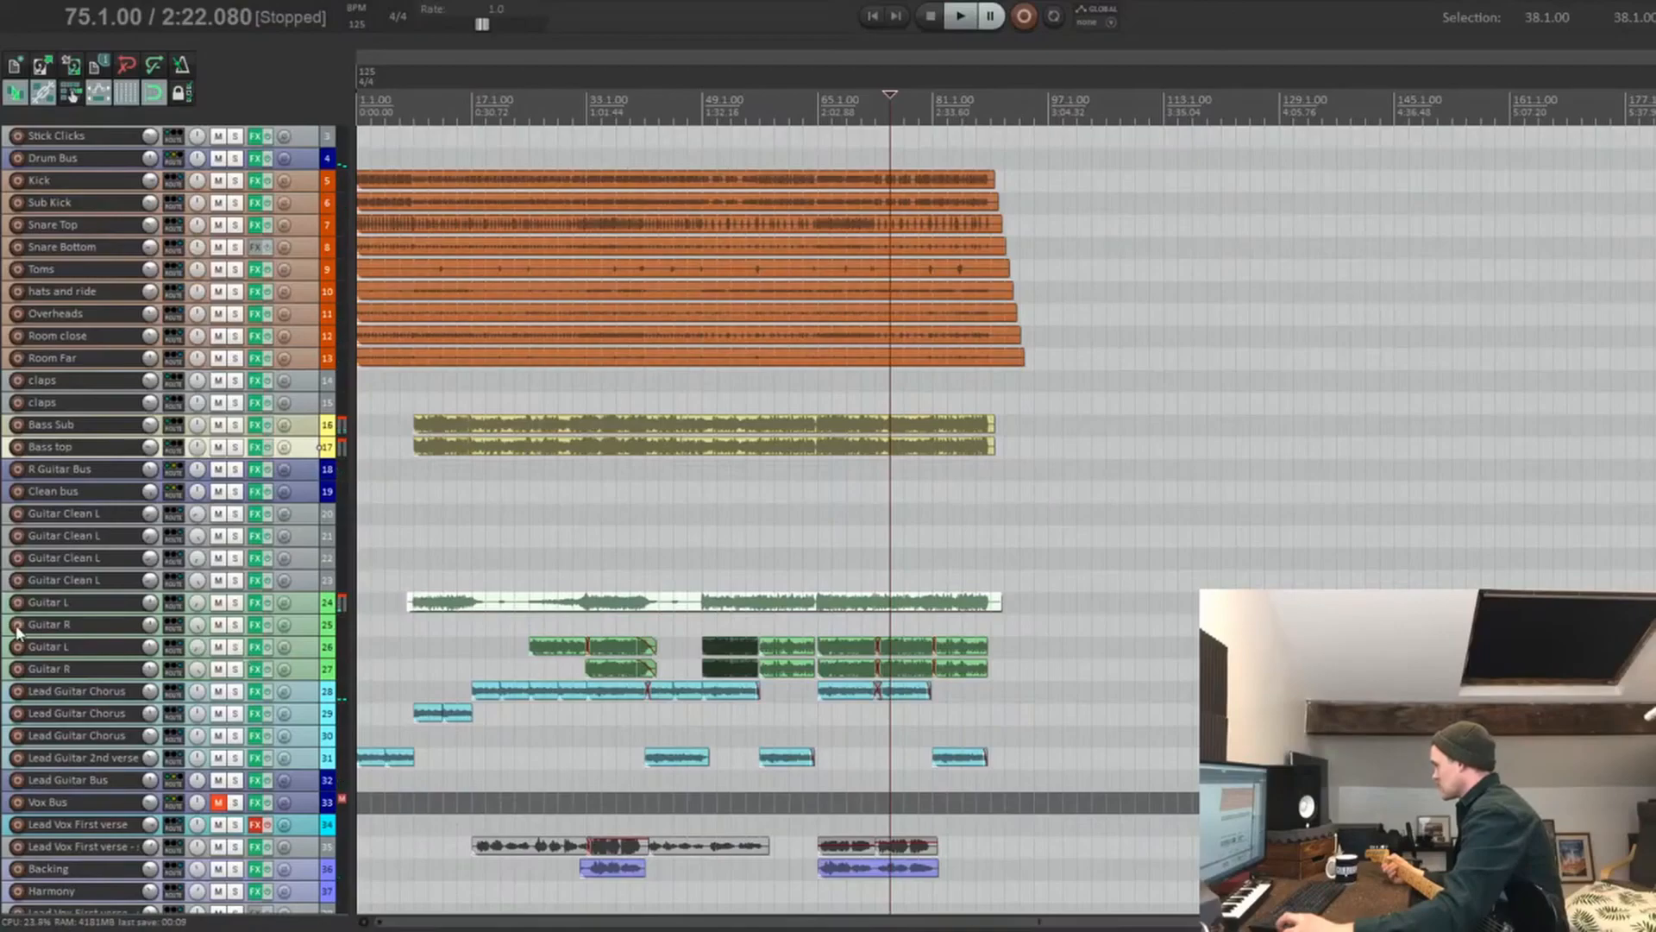
Arm the Guitar R track below the long Guitar L take and start playback from about bar 7
click(17, 624)
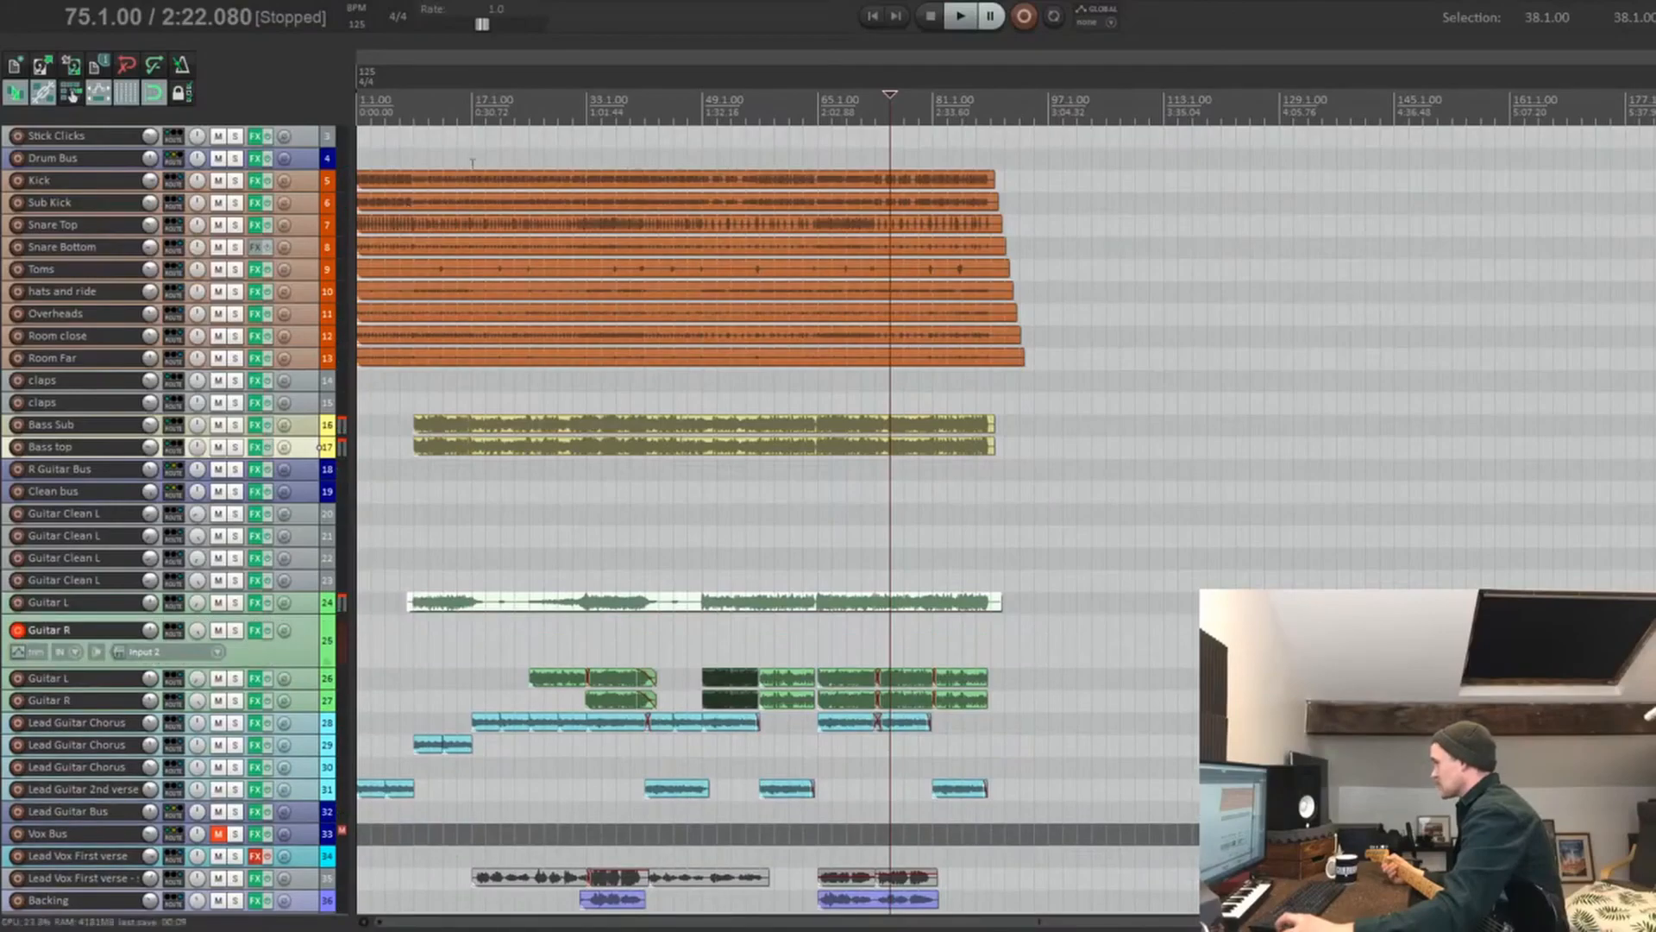
click(399, 108)
key(space)
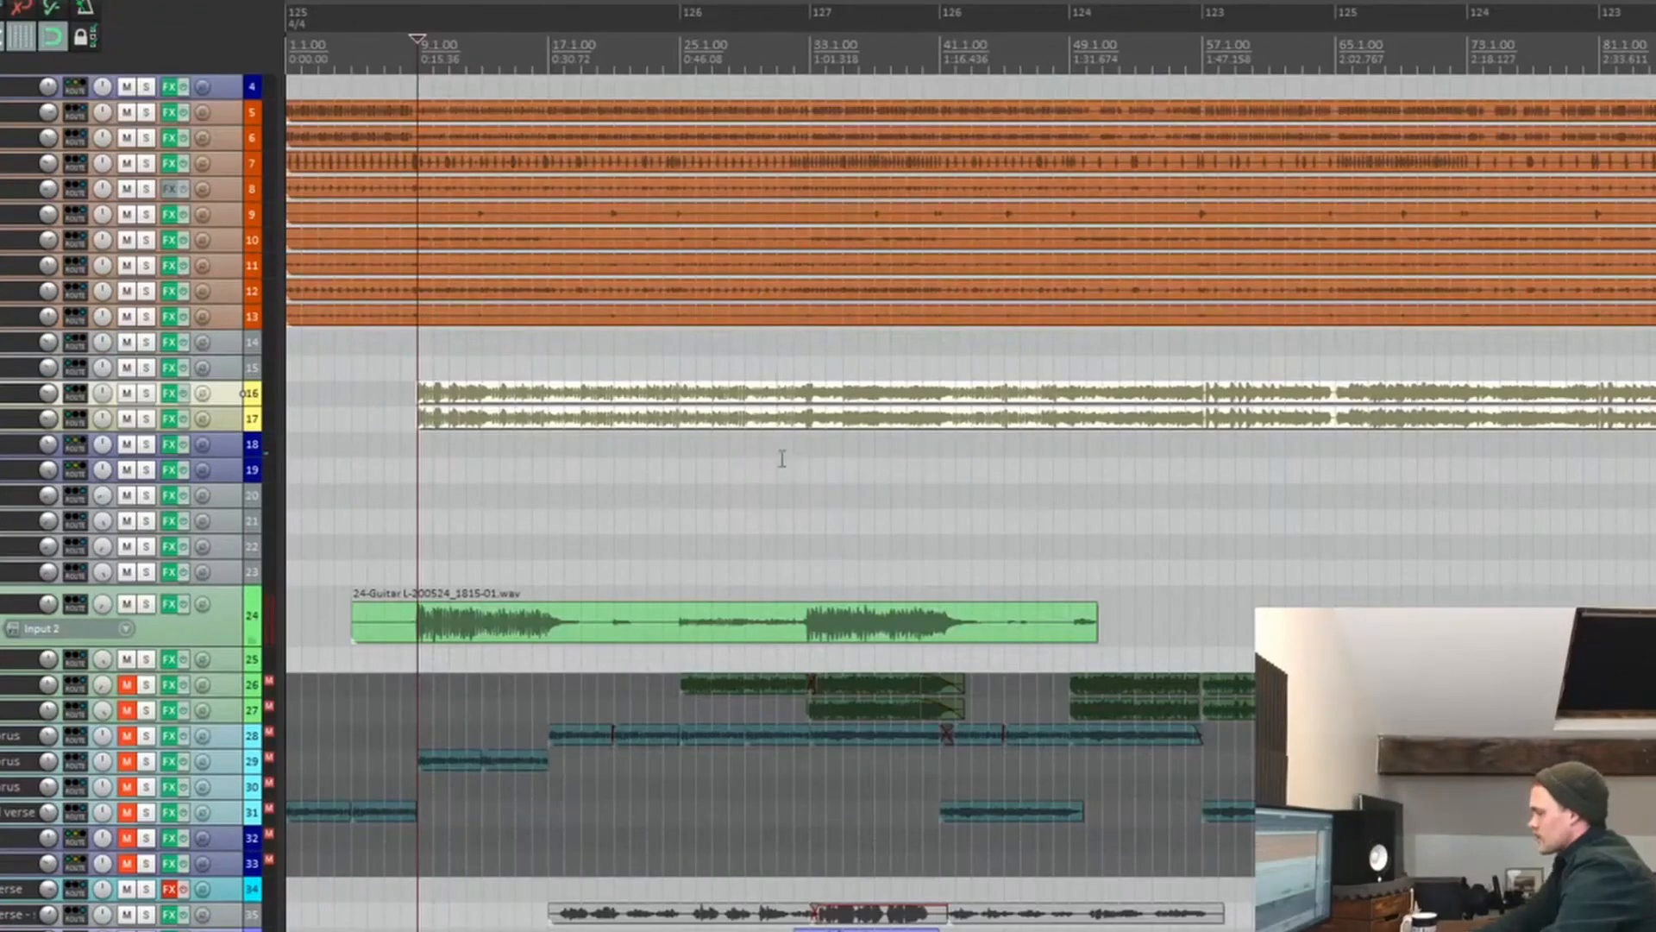
Delete the Bass Sub and Bass top items and the recorded take on the armed Guitar L track
key(Delete)
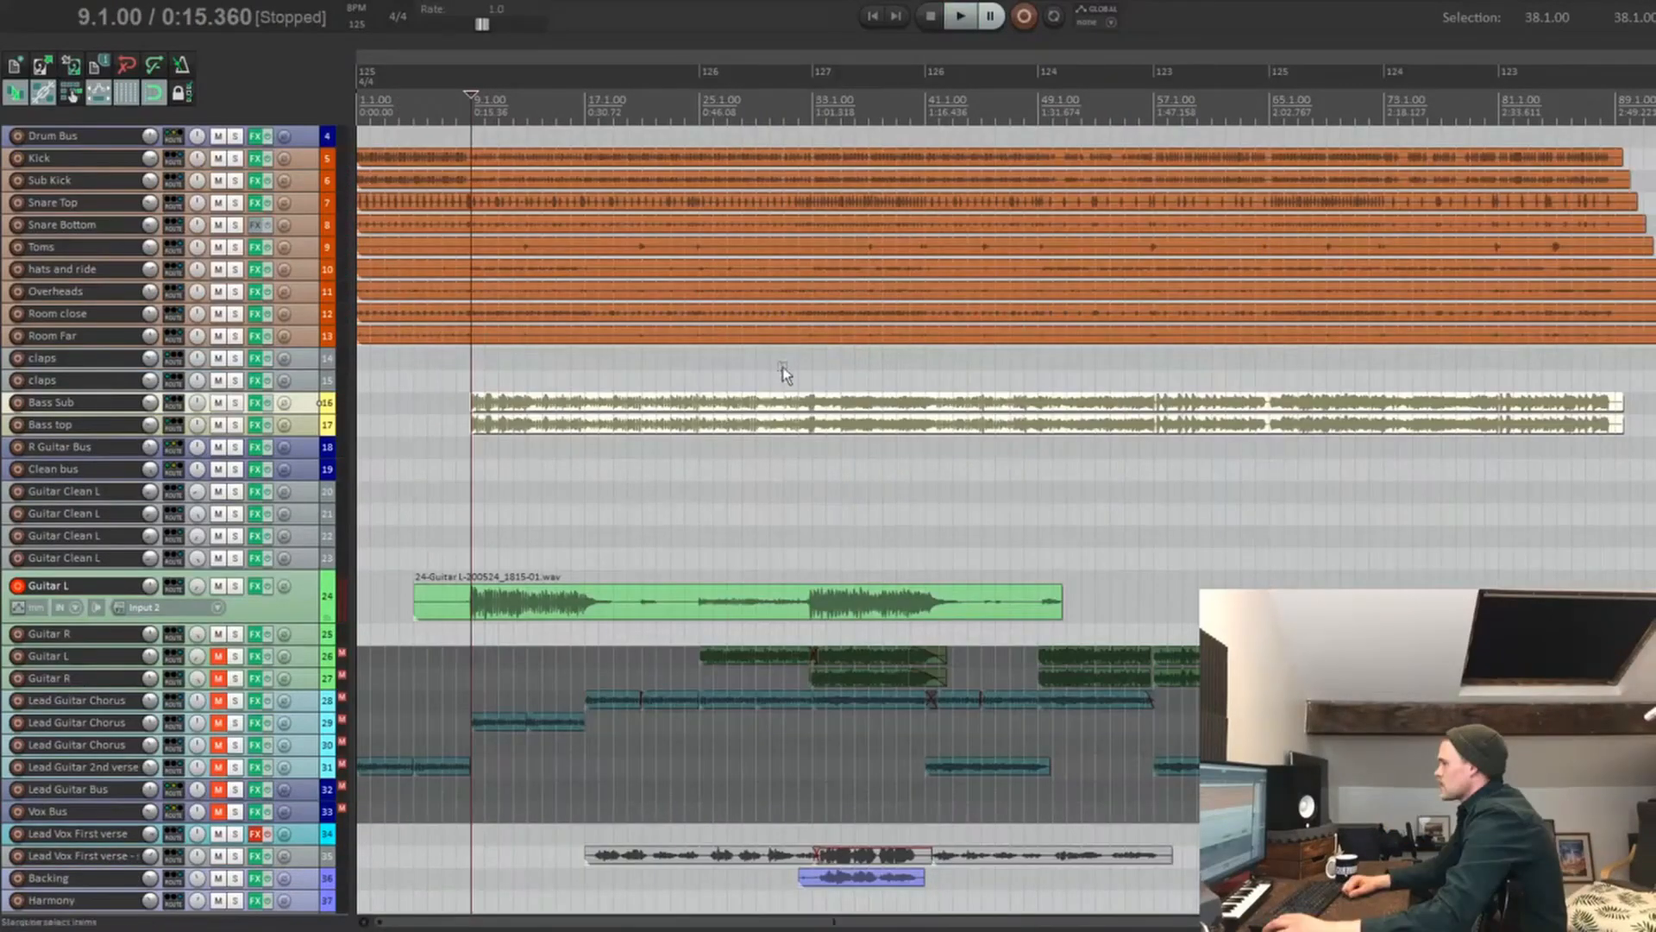
drag(730, 499, 747, 639)
key(Delete)
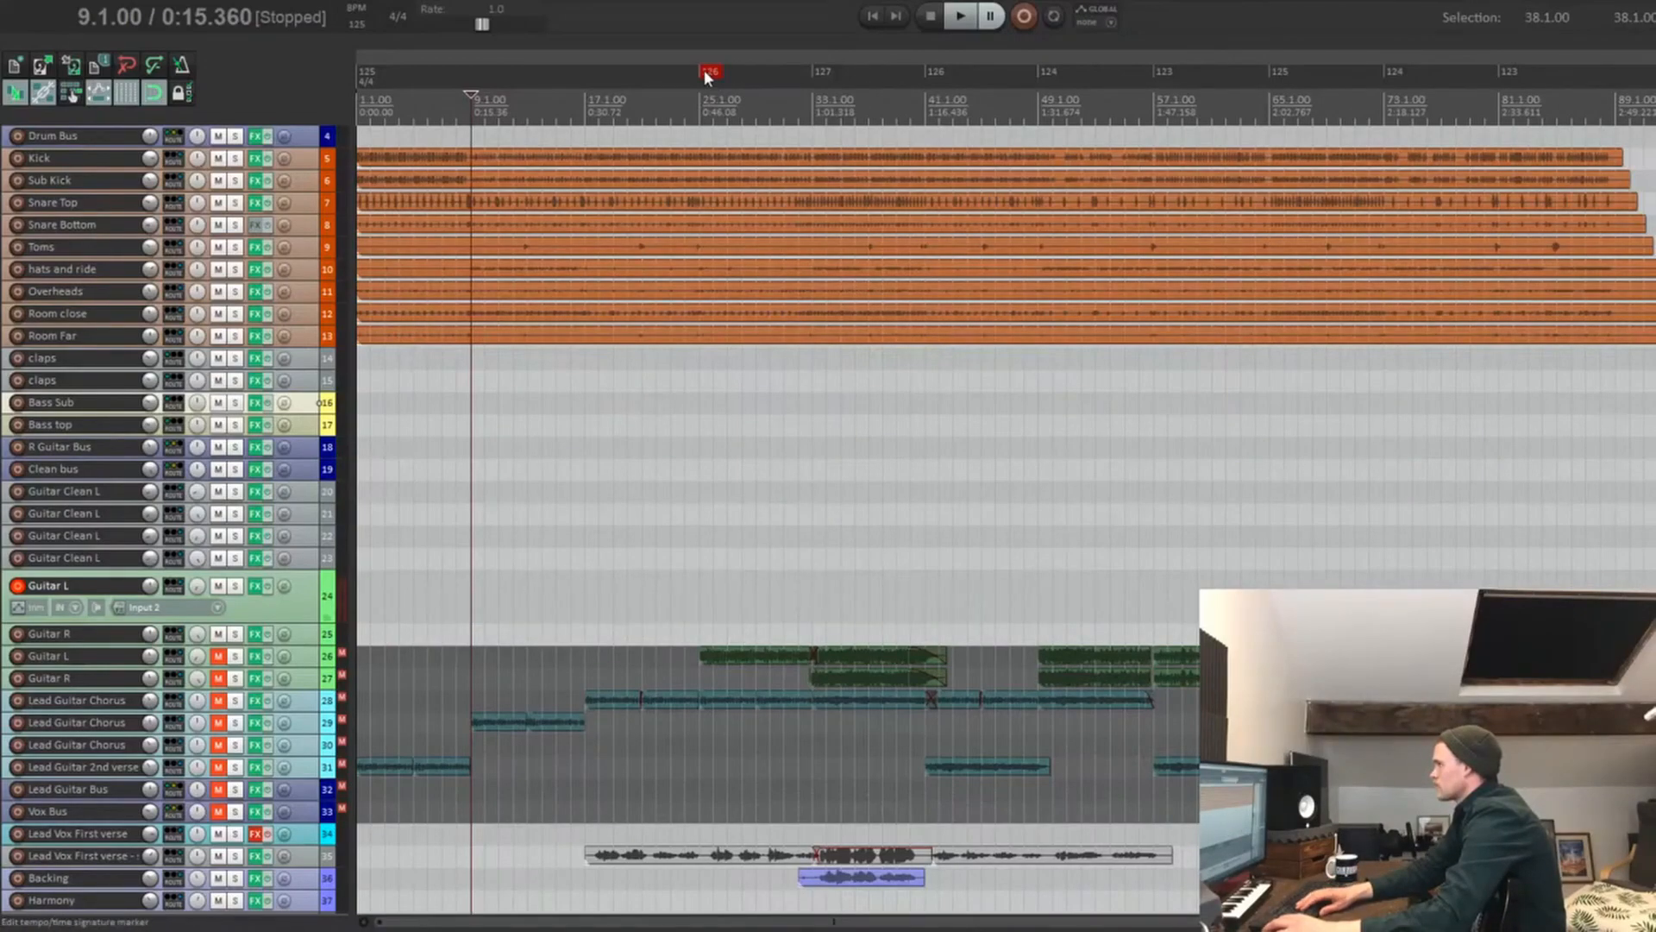
Delete the 126 and 127 BPM tempo markers at bars 25 and 33
key(Delete)
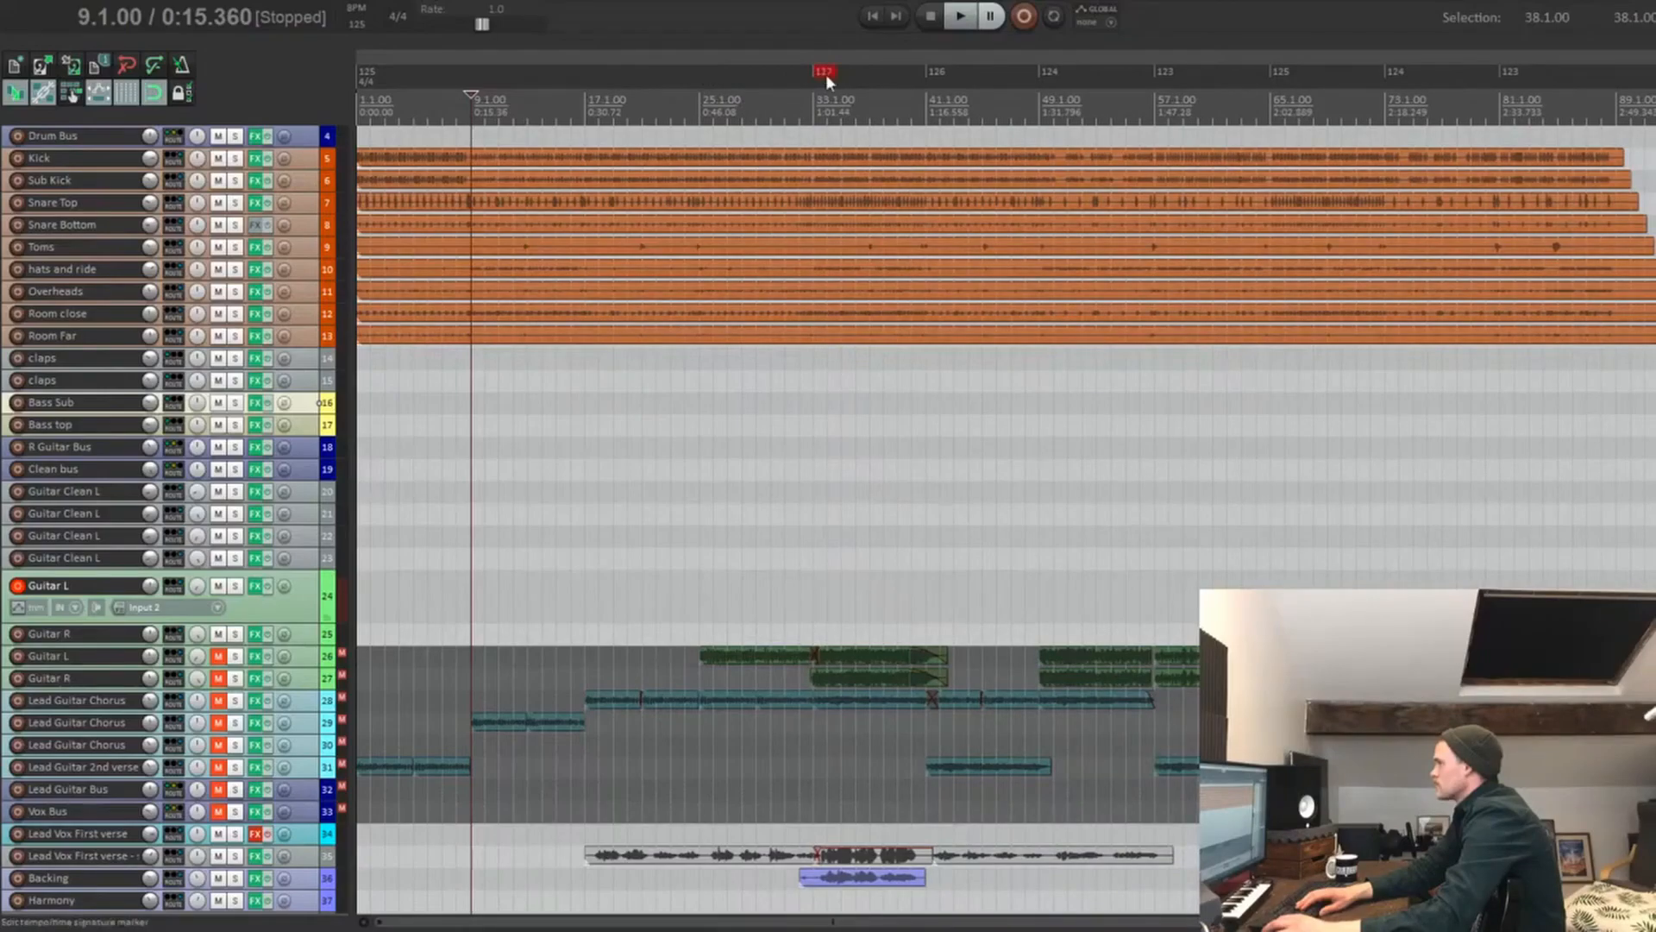
key(Delete)
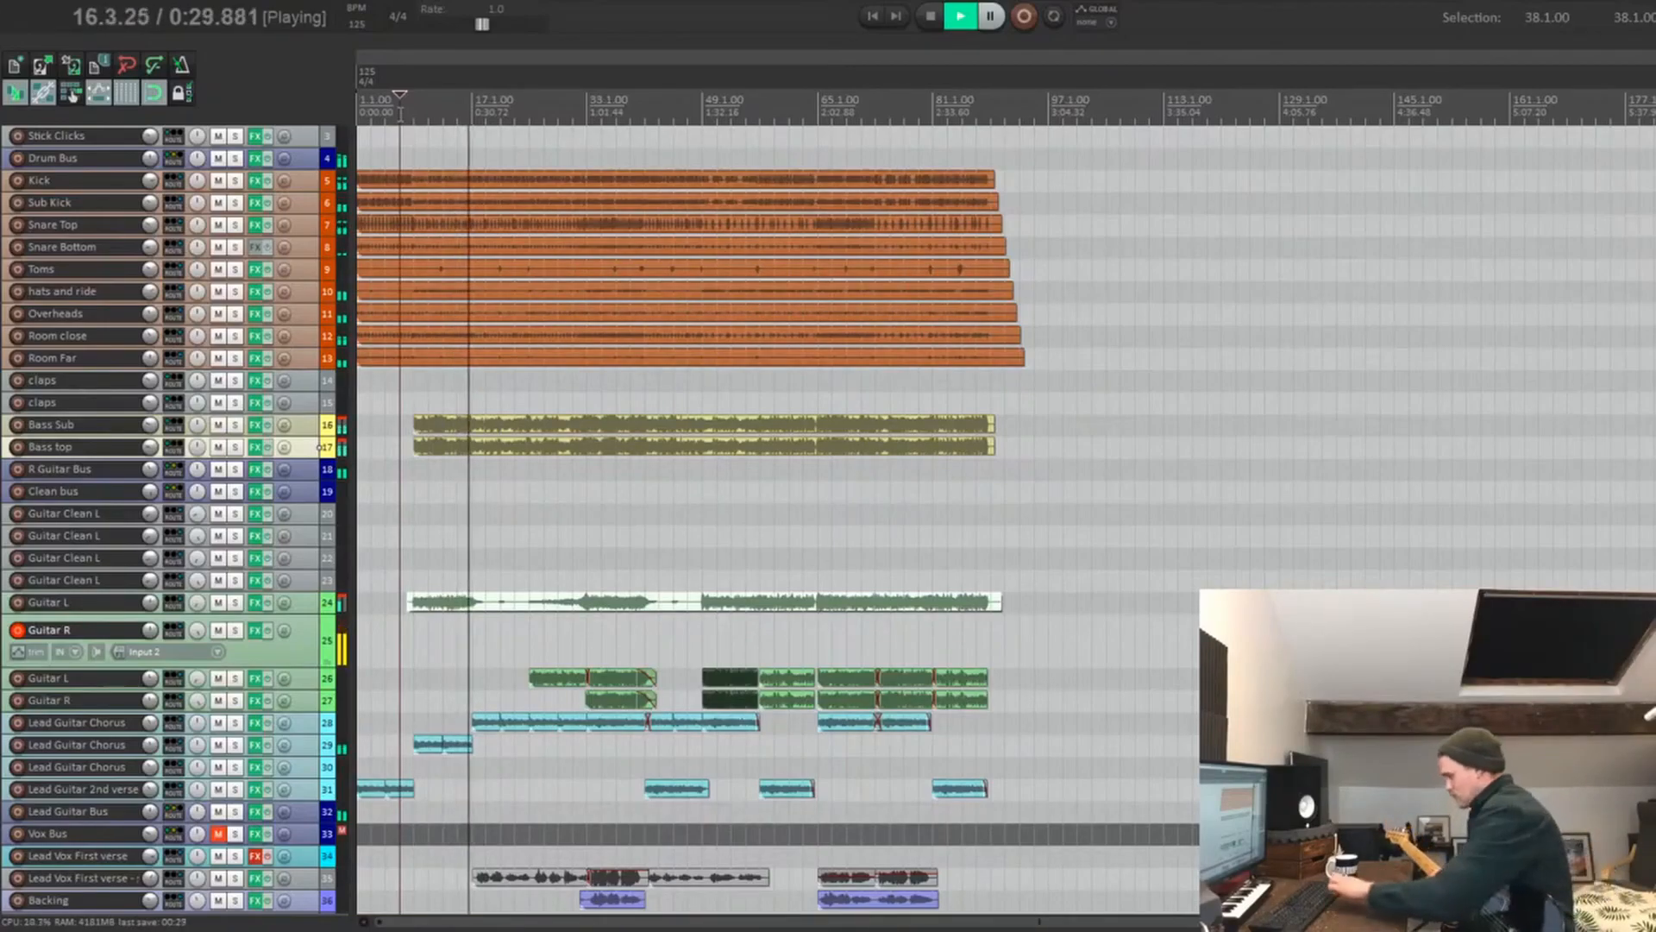
key(space)
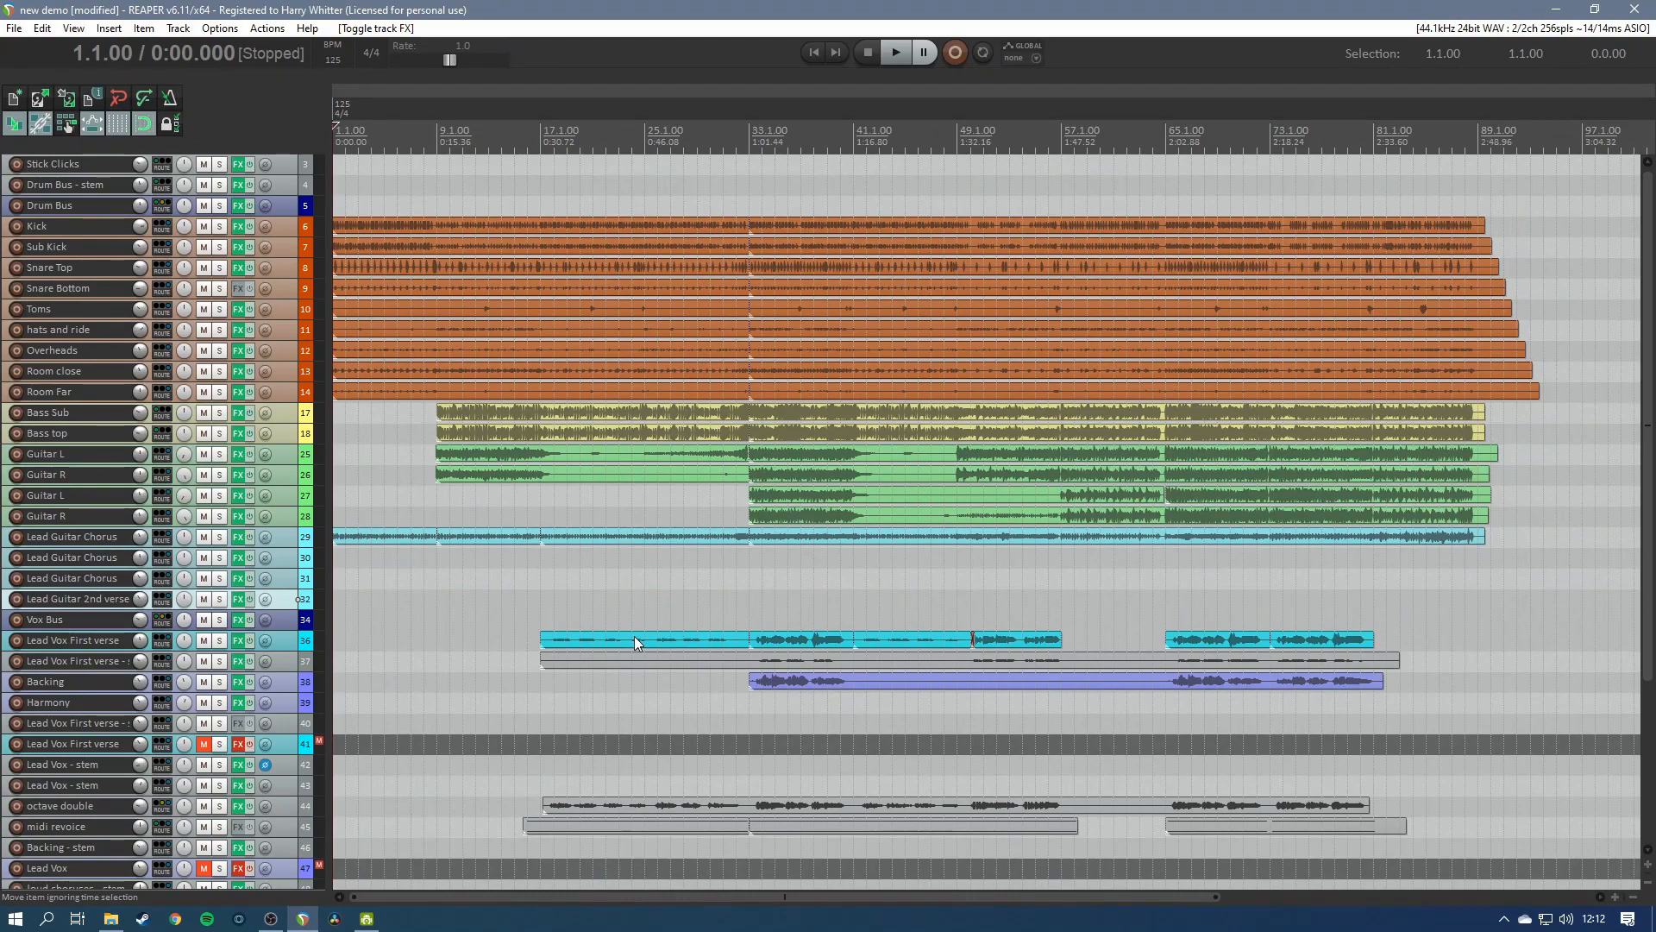
Open the effects chain of the Lead Vox First verse track and play the vocal to review its pitch in Waves Tune
click(276, 641)
click(245, 644)
key(space)
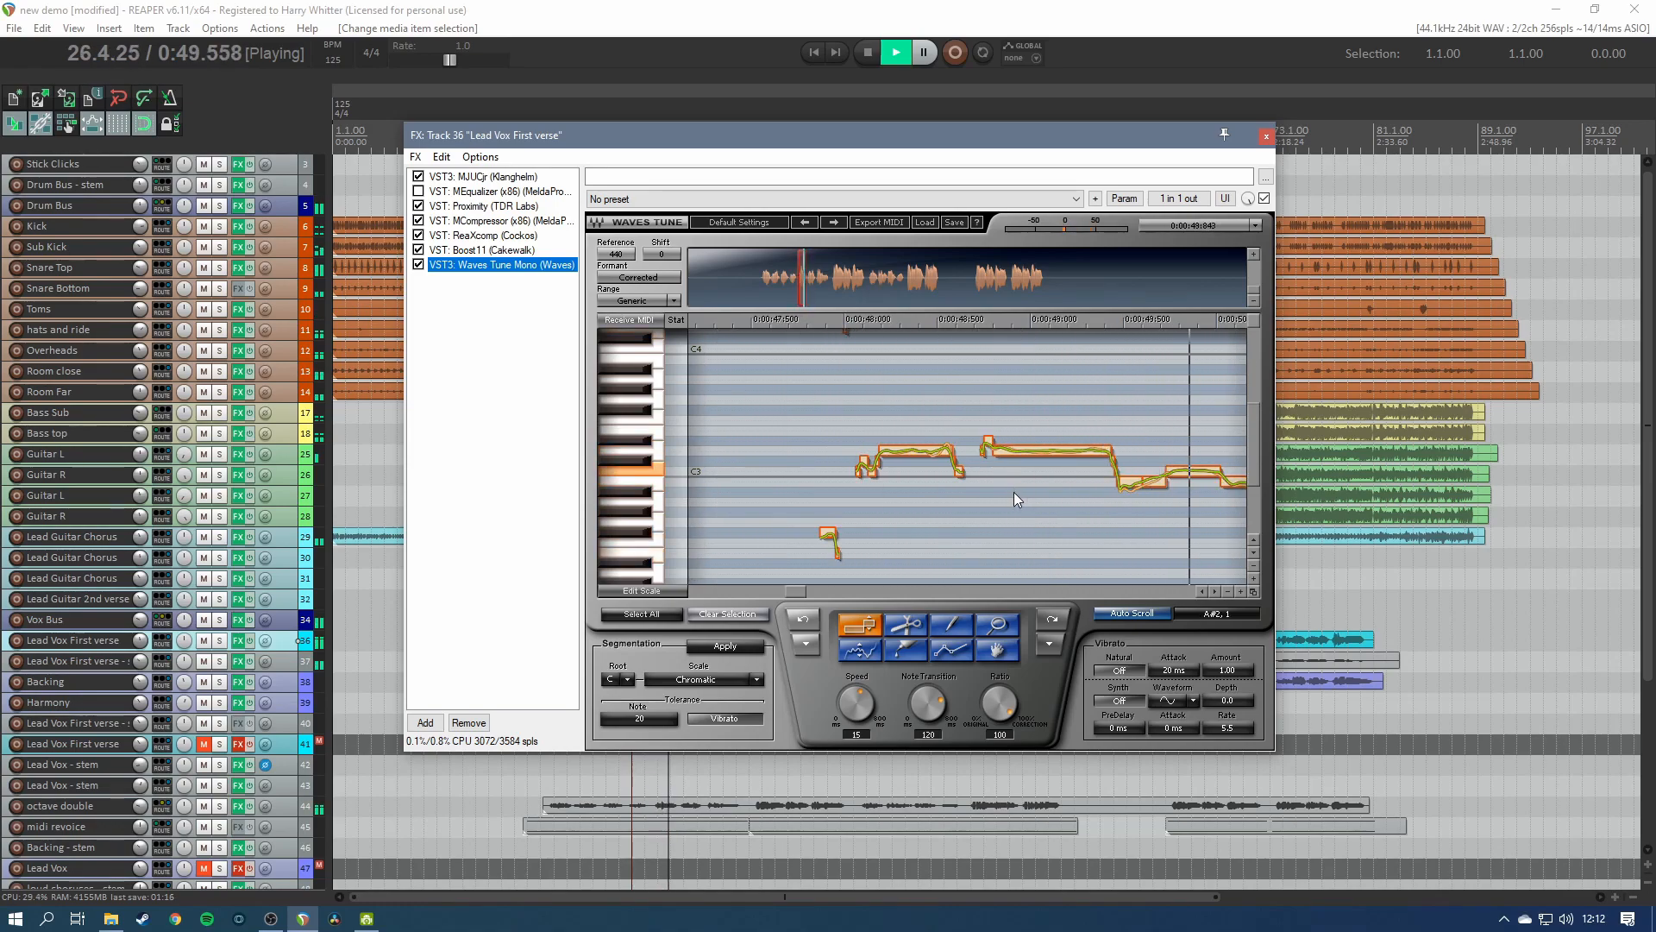
key(space)
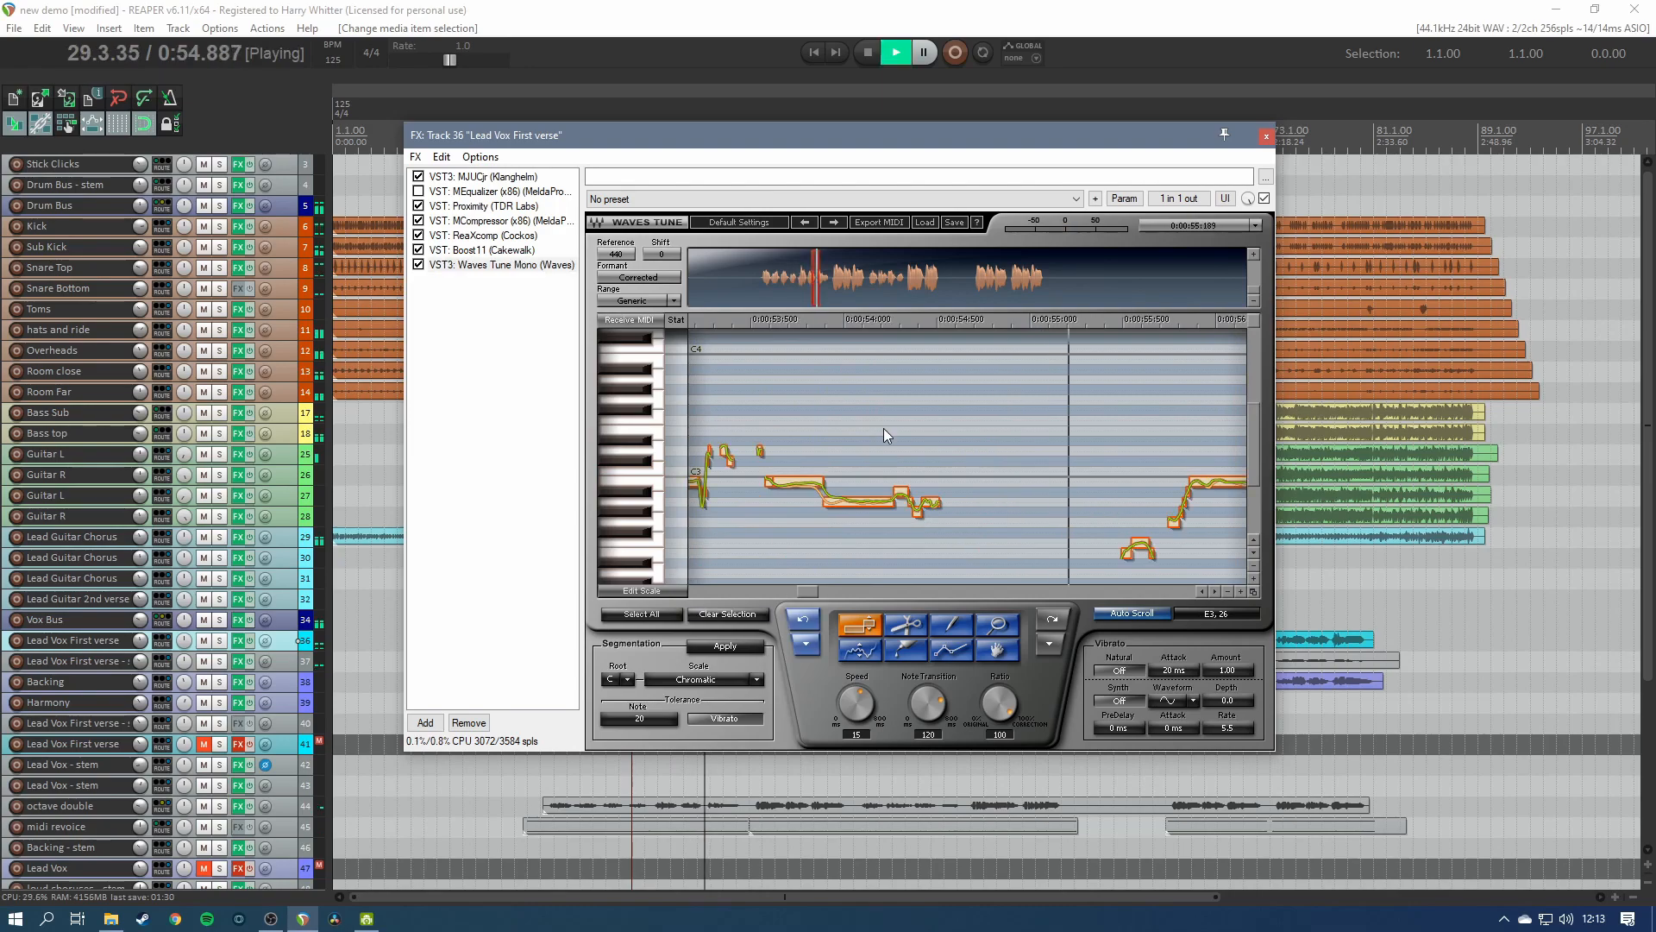
key(space)
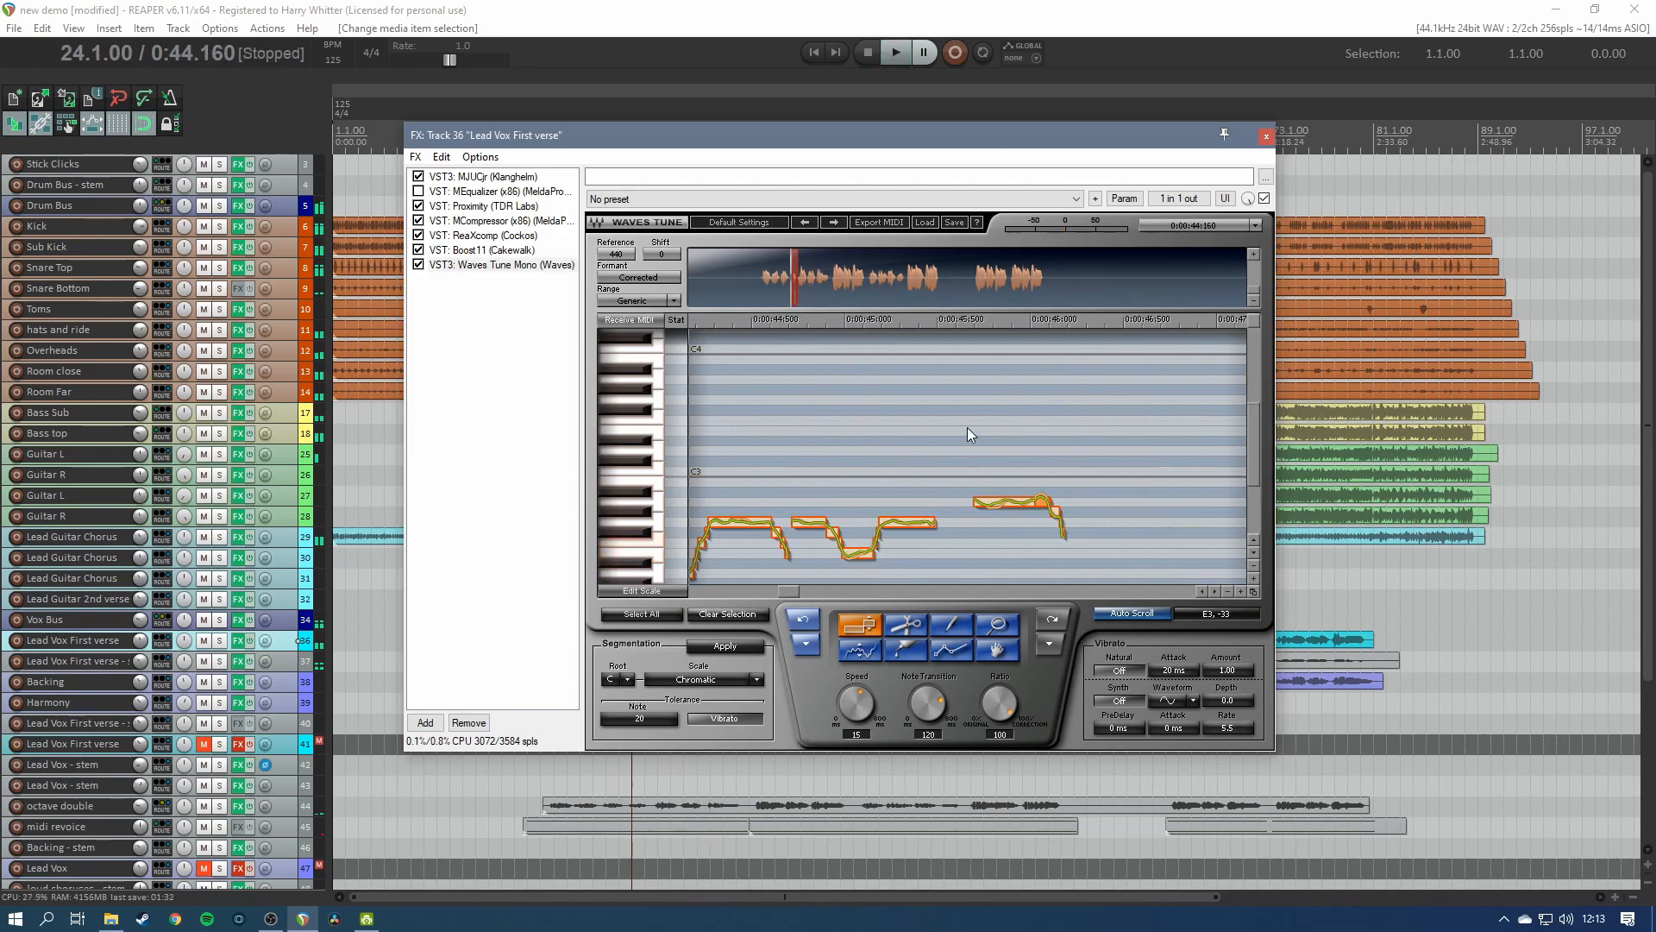
Select the vocal phrase's notes at bar 24, set Note Transition to 109 and play the phrase back
drag(1032, 511, 1030, 587)
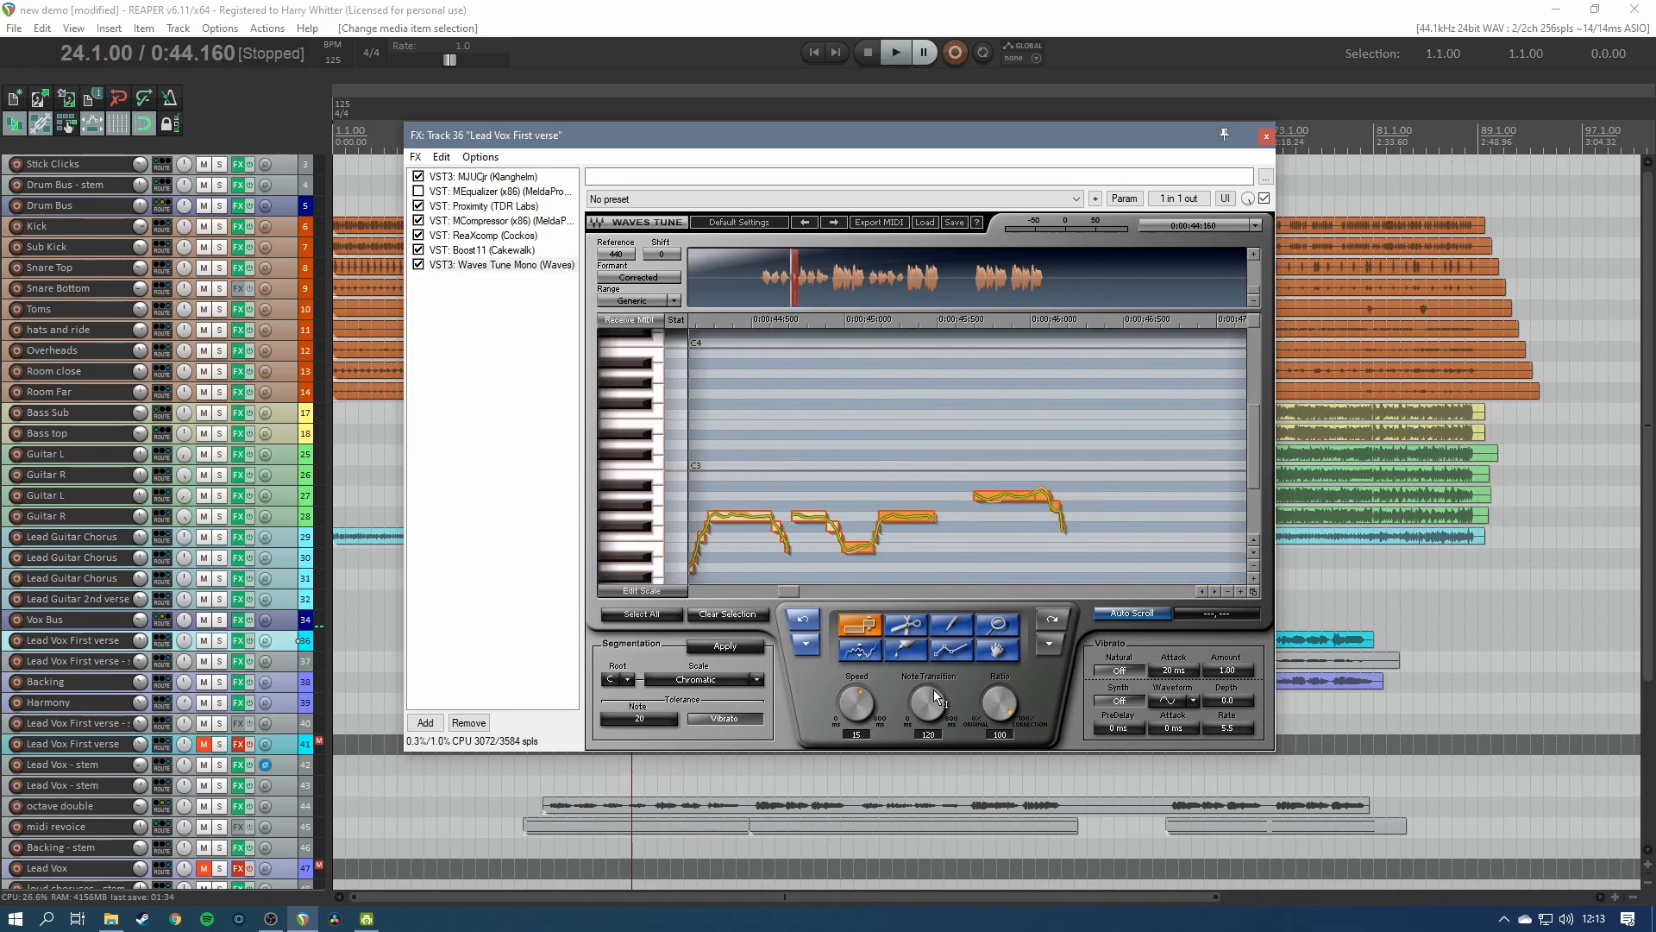
key(space)
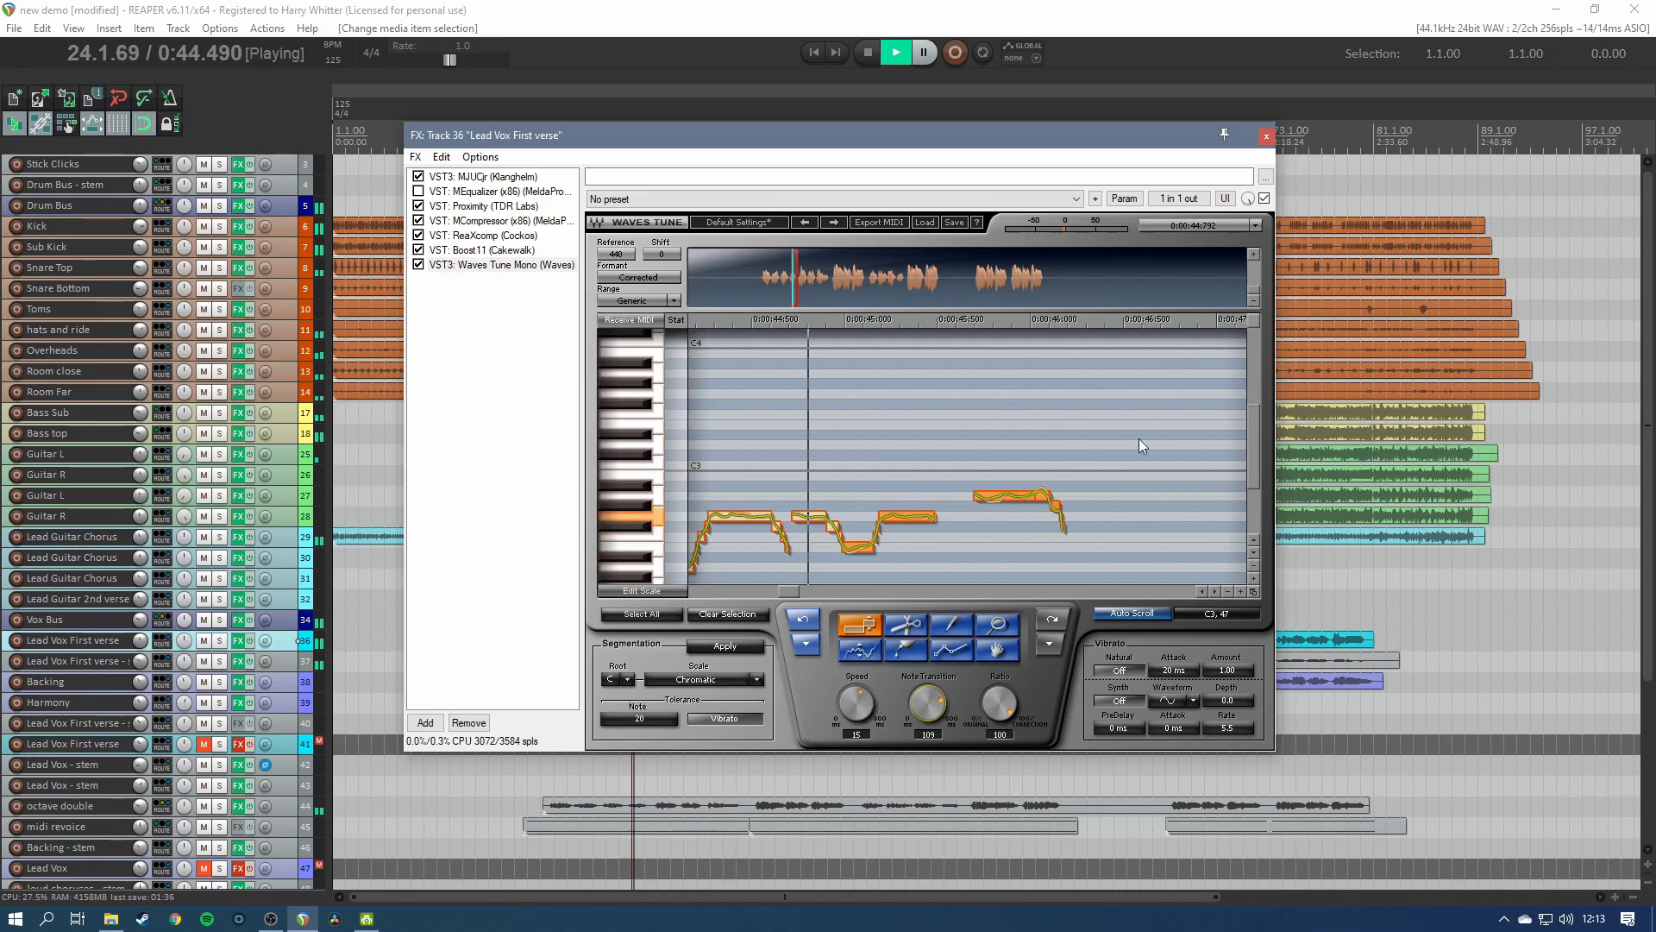
click(1111, 437)
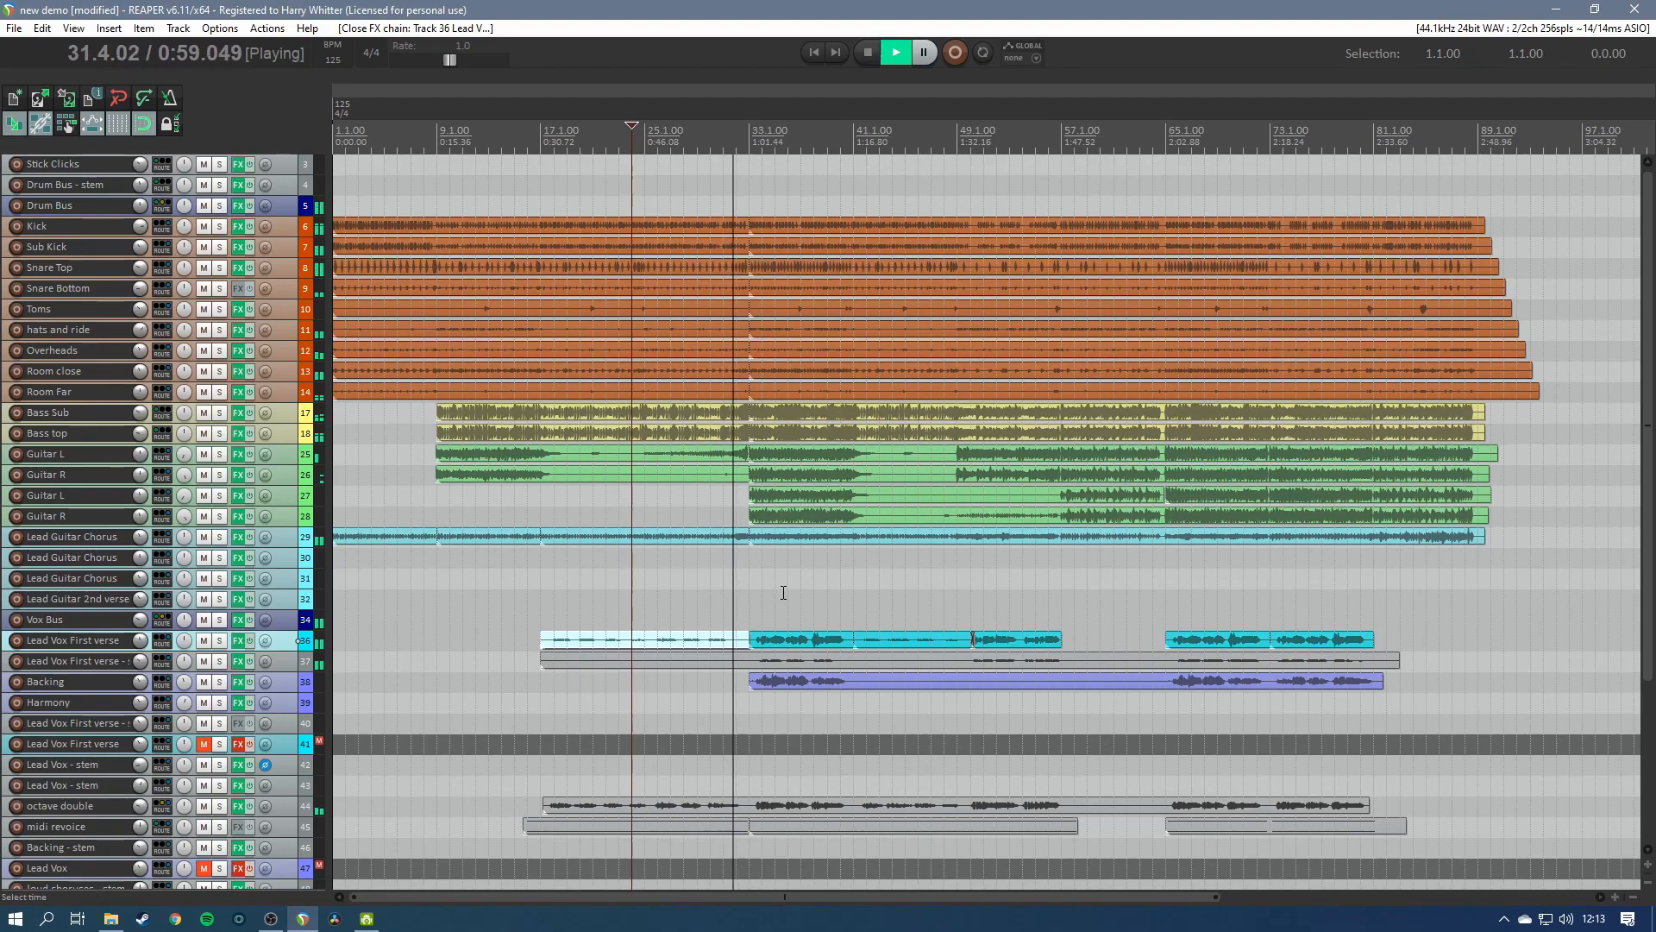
key(space)
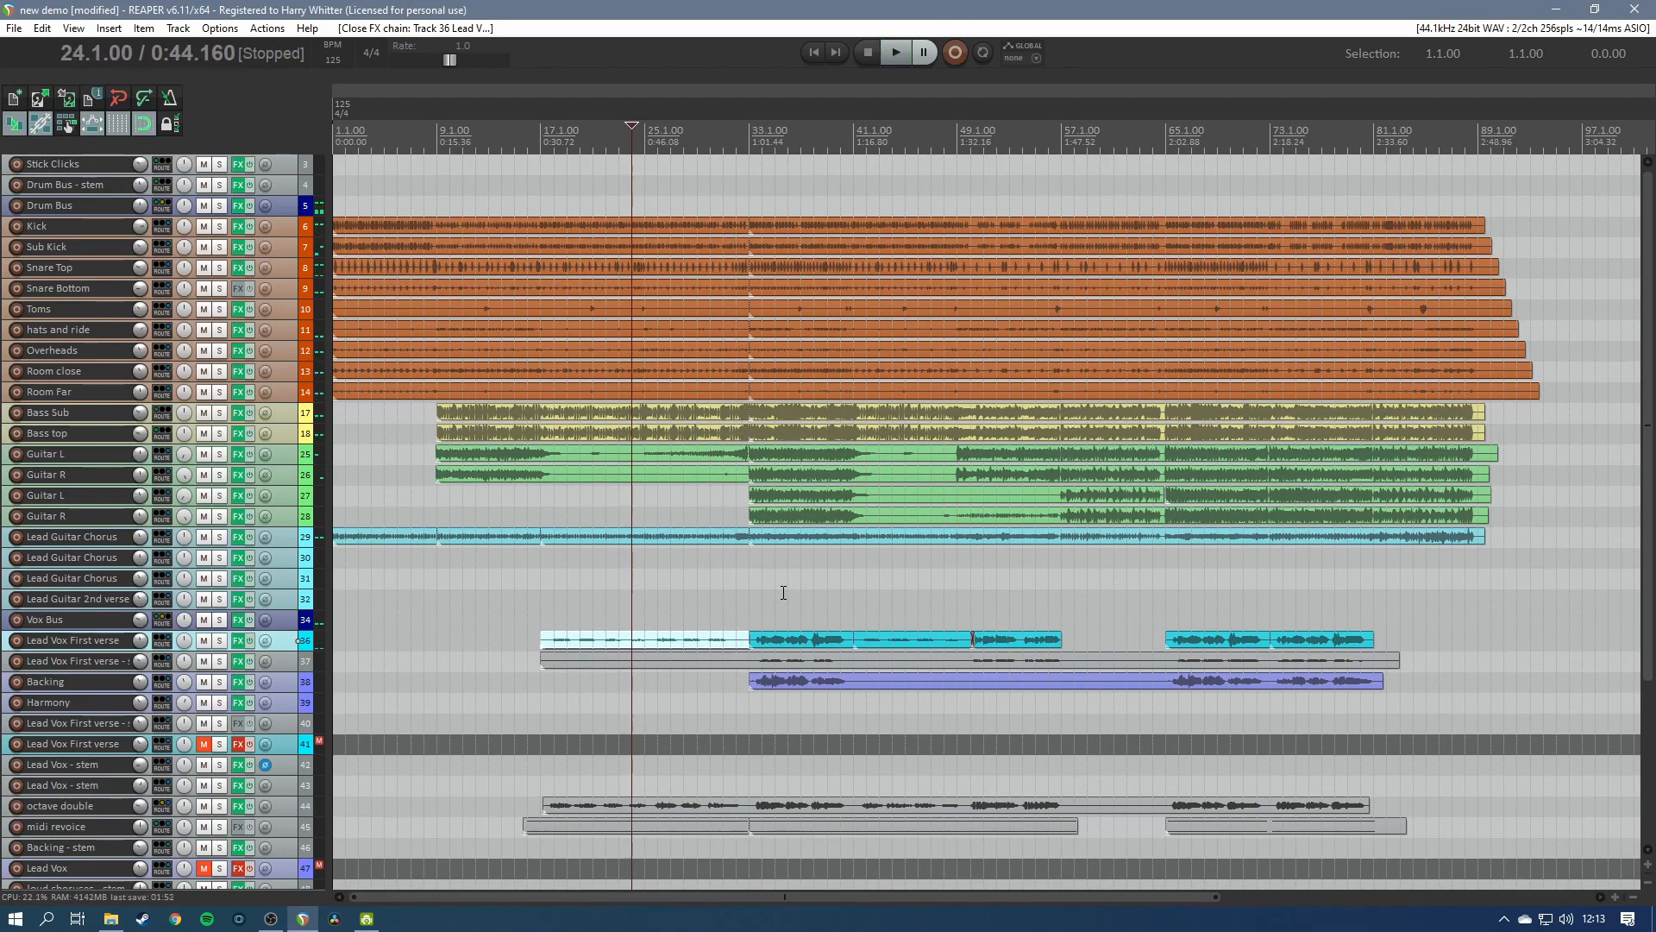
Render the soloed Drum Bus to a new stem track
key(ctrl+alt+m)
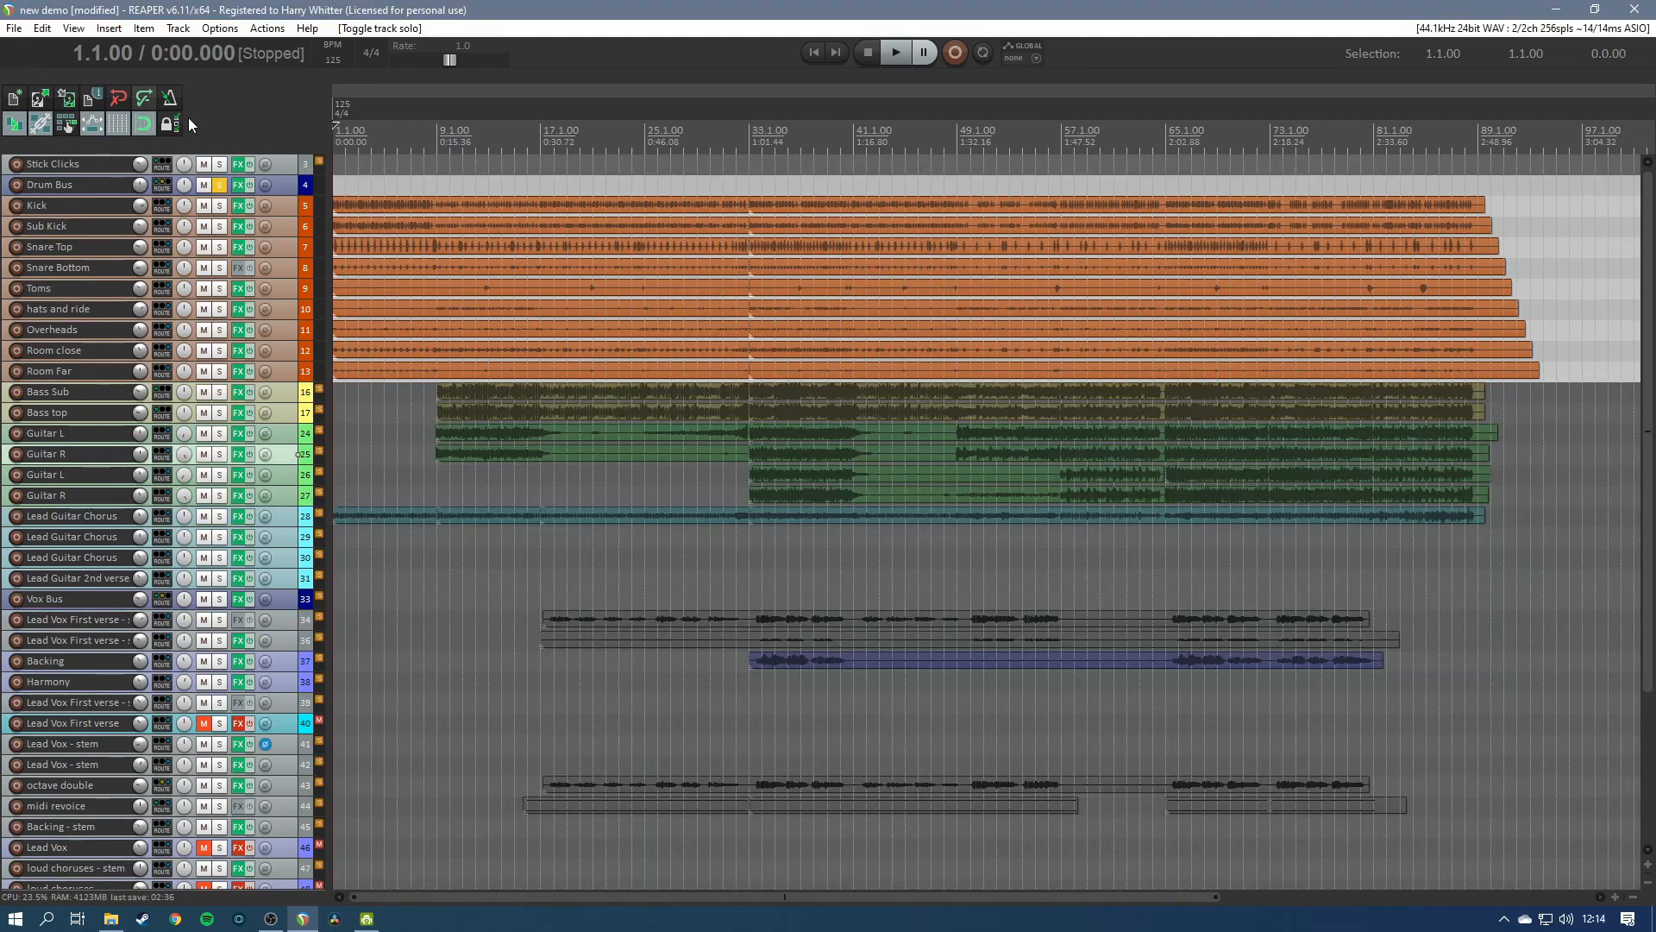
right_click(308, 191)
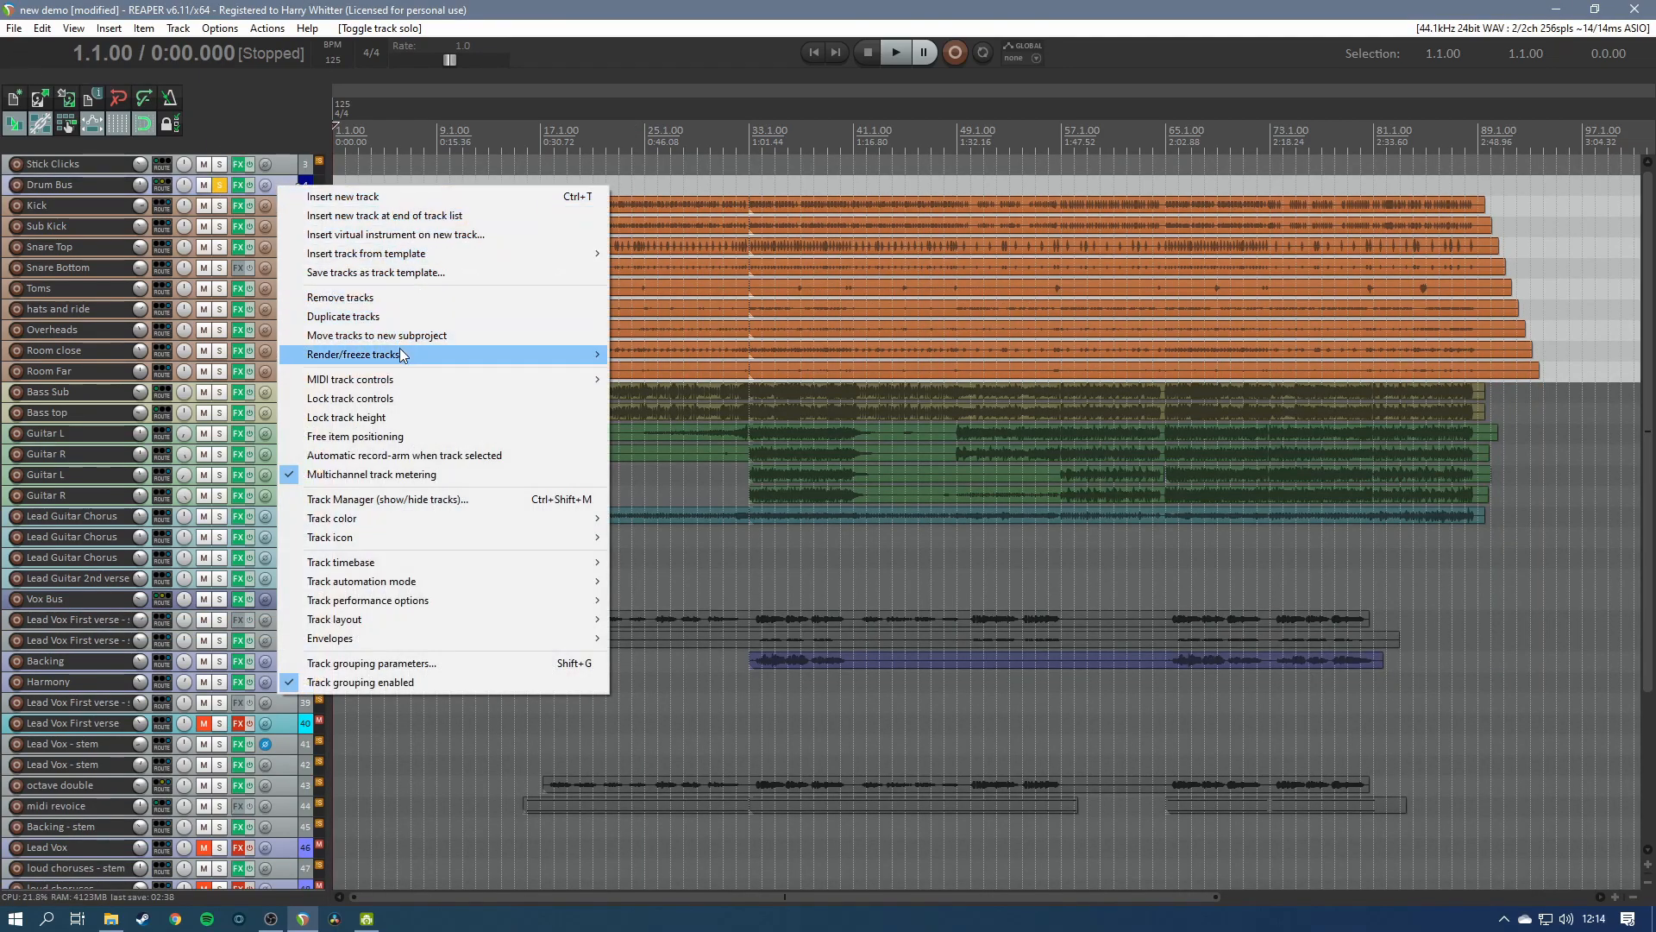
mouse_move(405, 354)
click(758, 355)
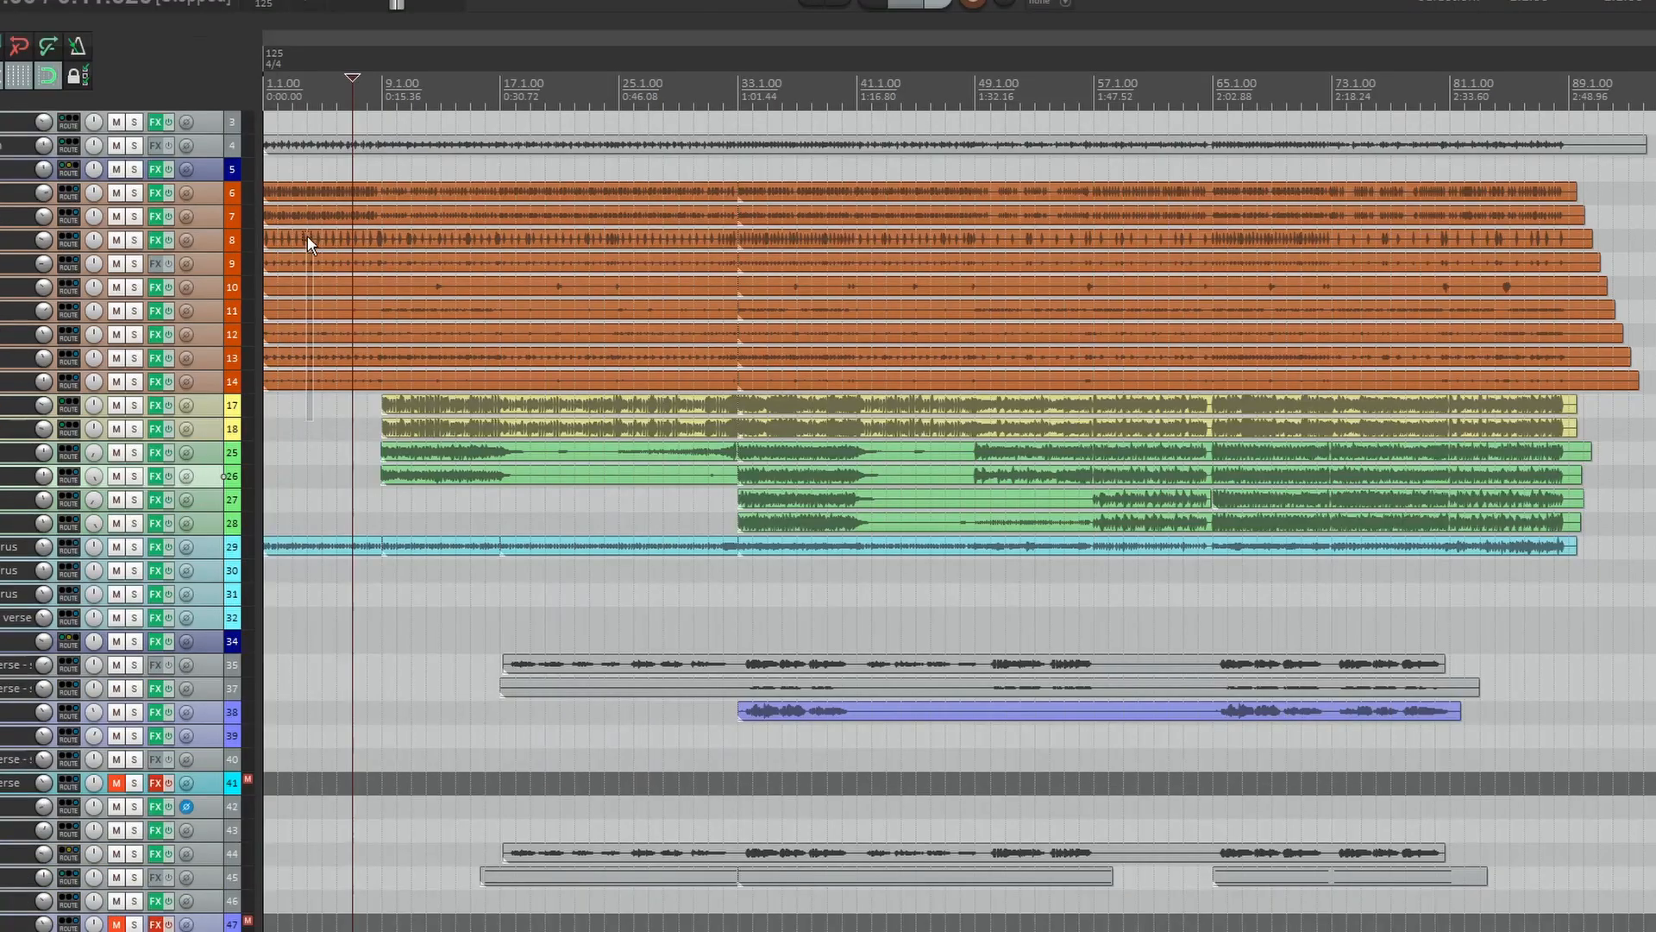
Select all drum items from Kick to Room Far and trim their start to just before bar 9
drag(307, 242, 314, 182)
scroll(431, 333, up, 7)
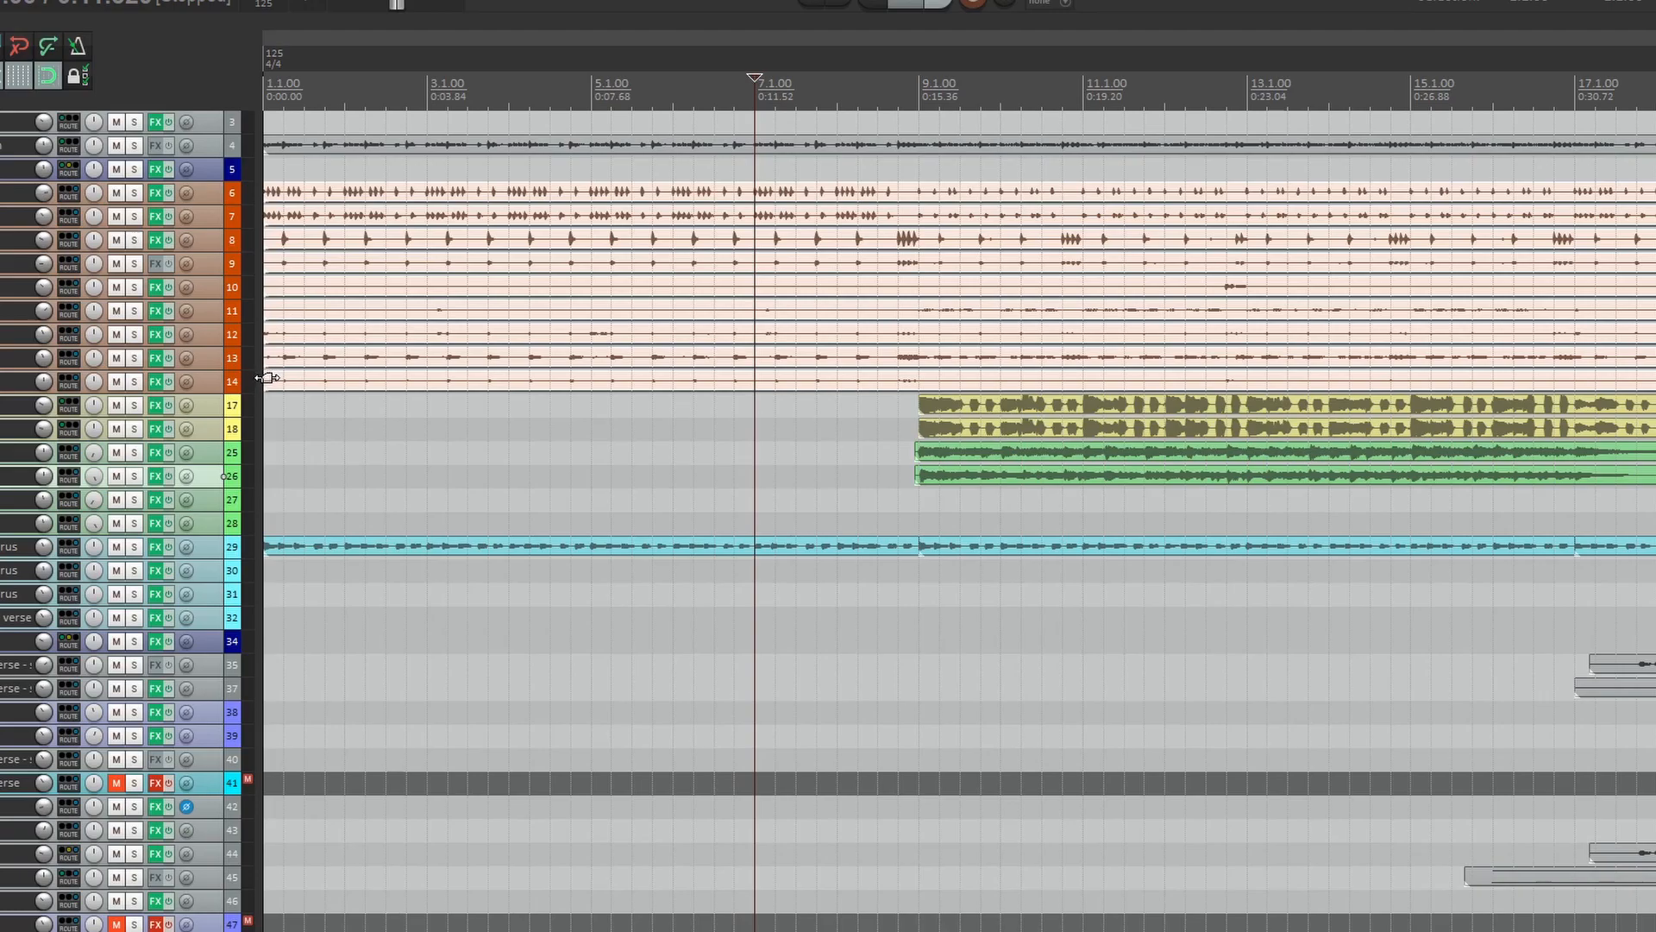
drag(270, 380, 907, 367)
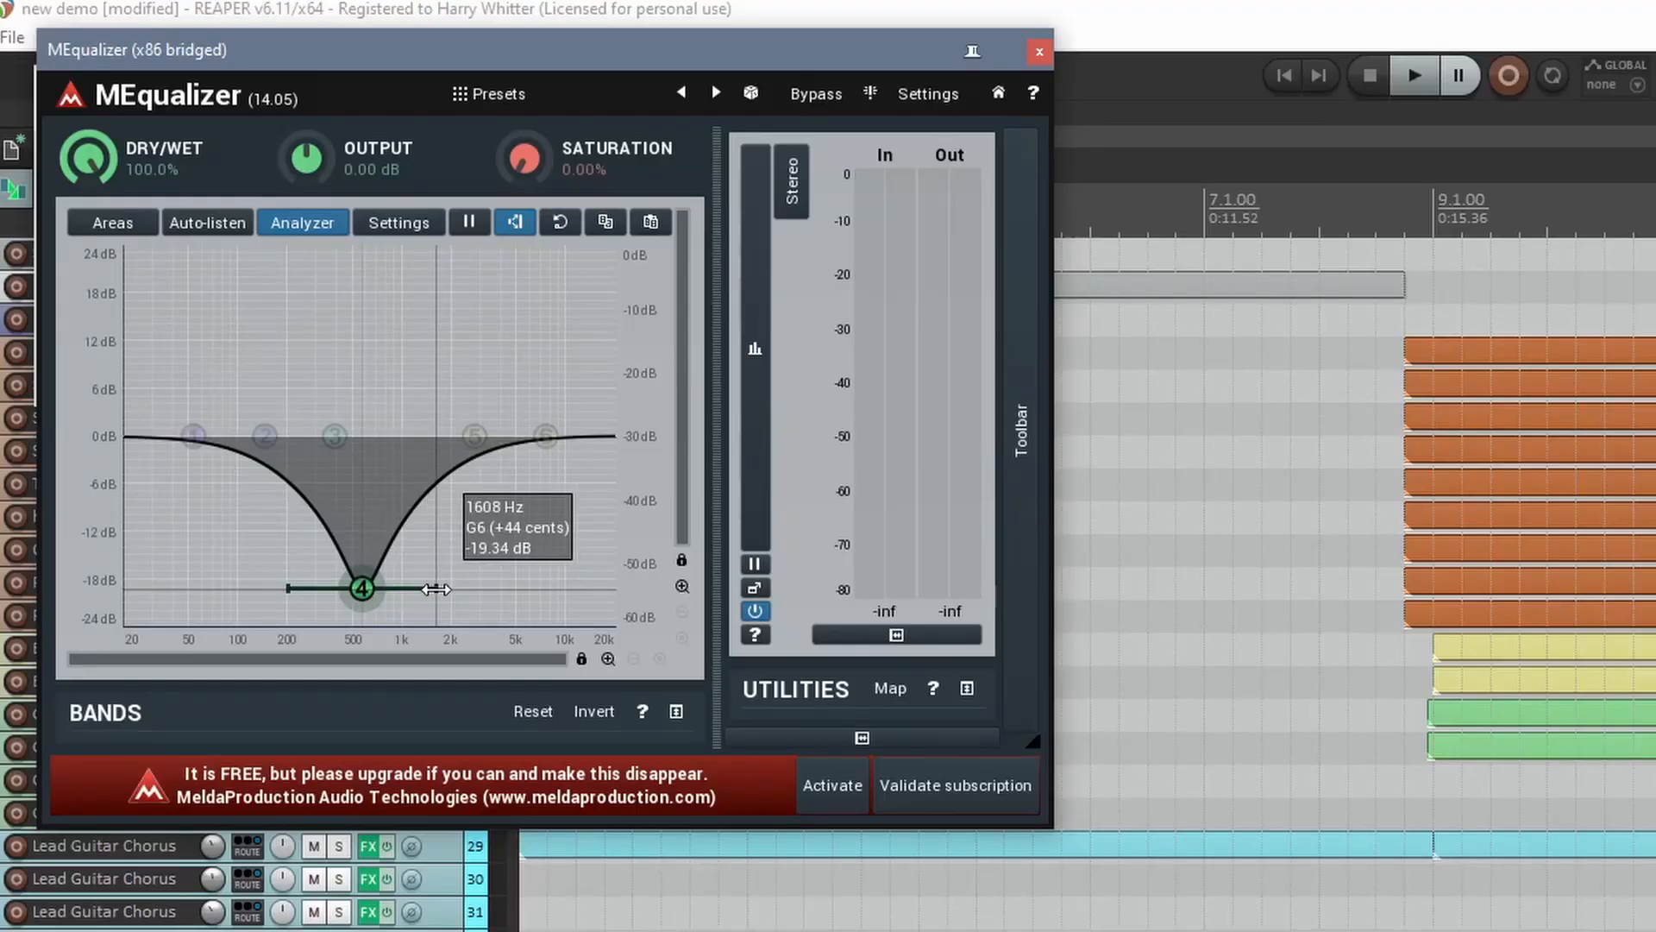
Adjust the width of the band 4 cut in MEqualizer and start playback
scroll(363, 587, down, 3)
click(1425, 71)
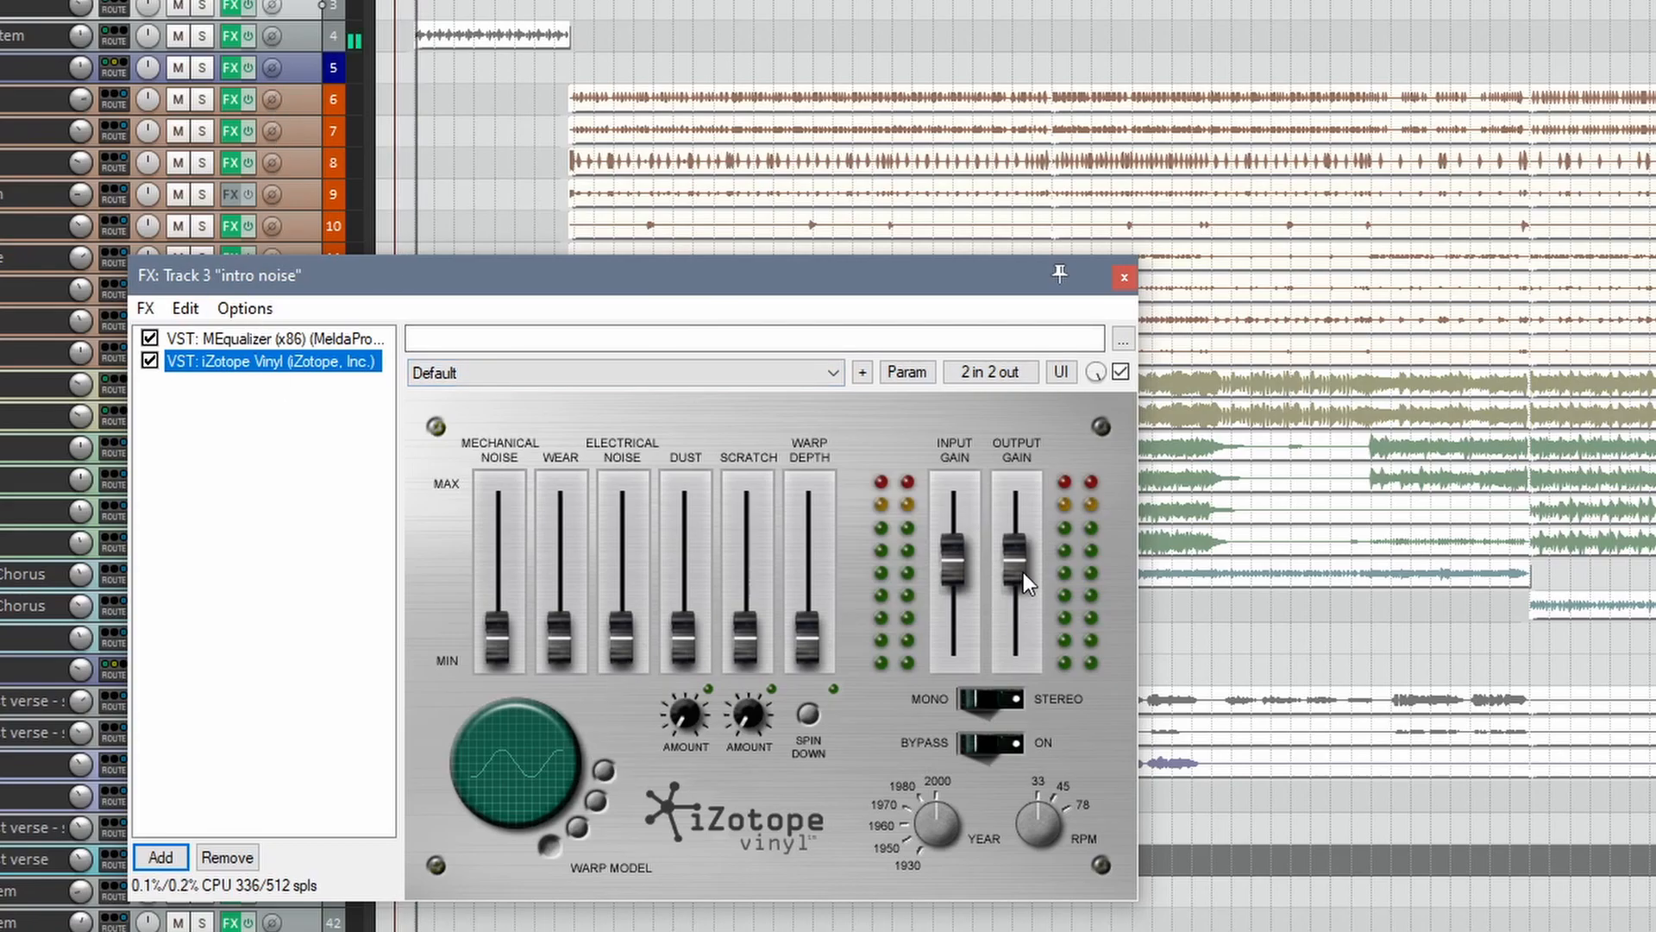
Solo the intro noise track and raise Mechanical Noise in iZotope Vinyl
click(378, 3)
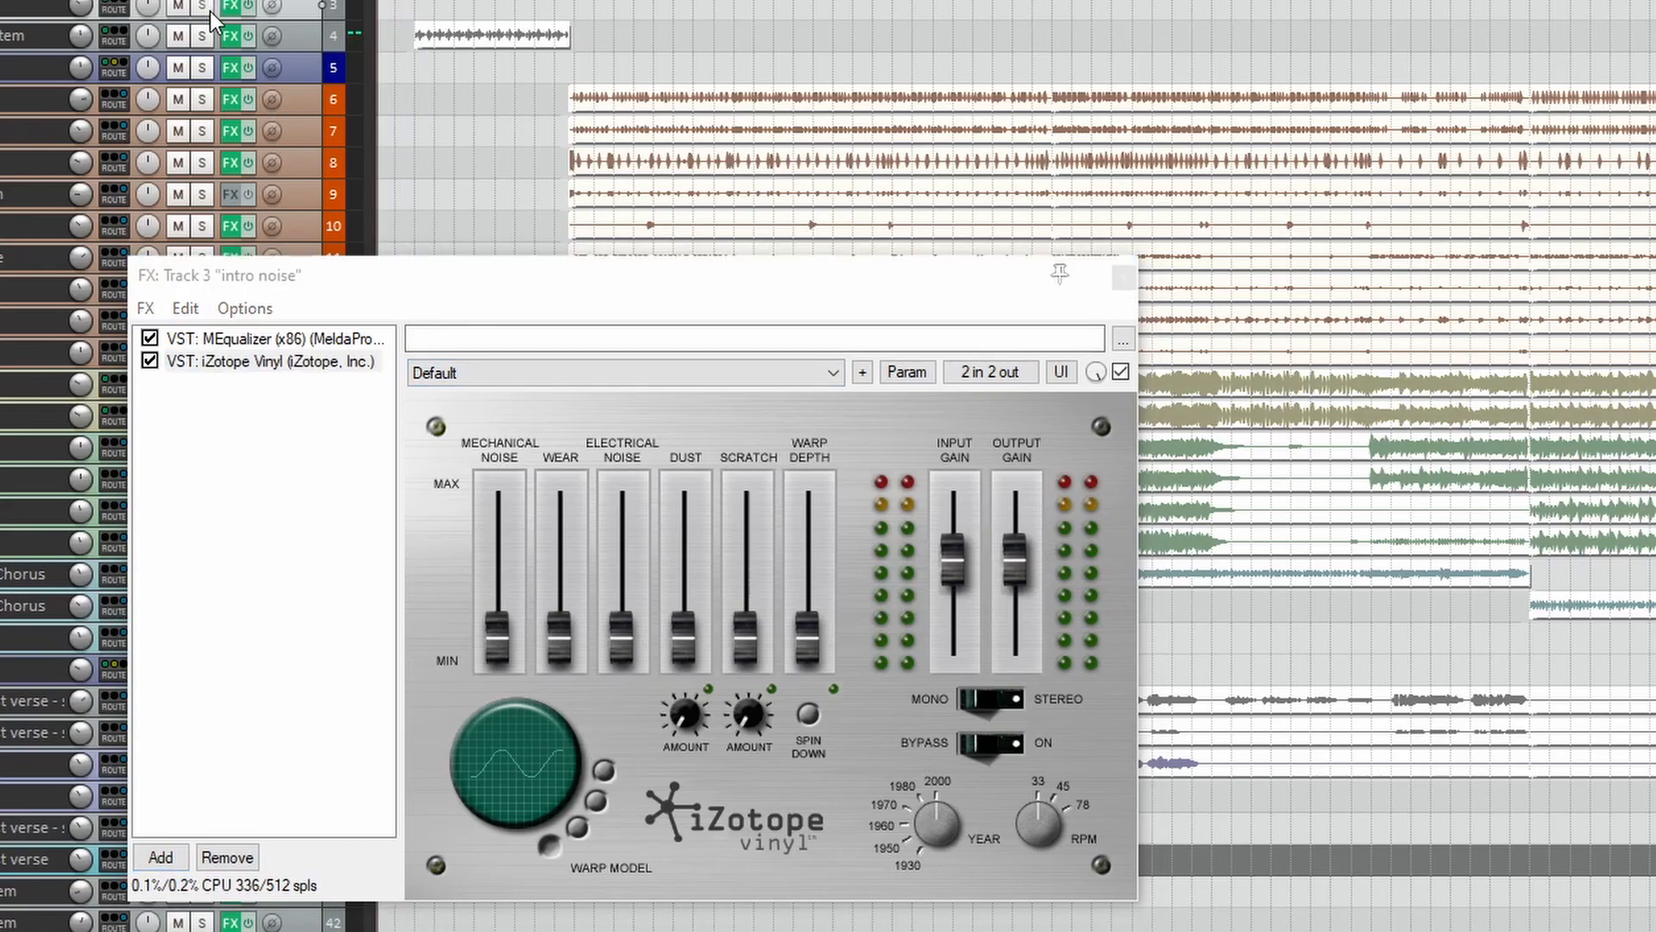
click(202, 7)
drag(509, 634, 557, 562)
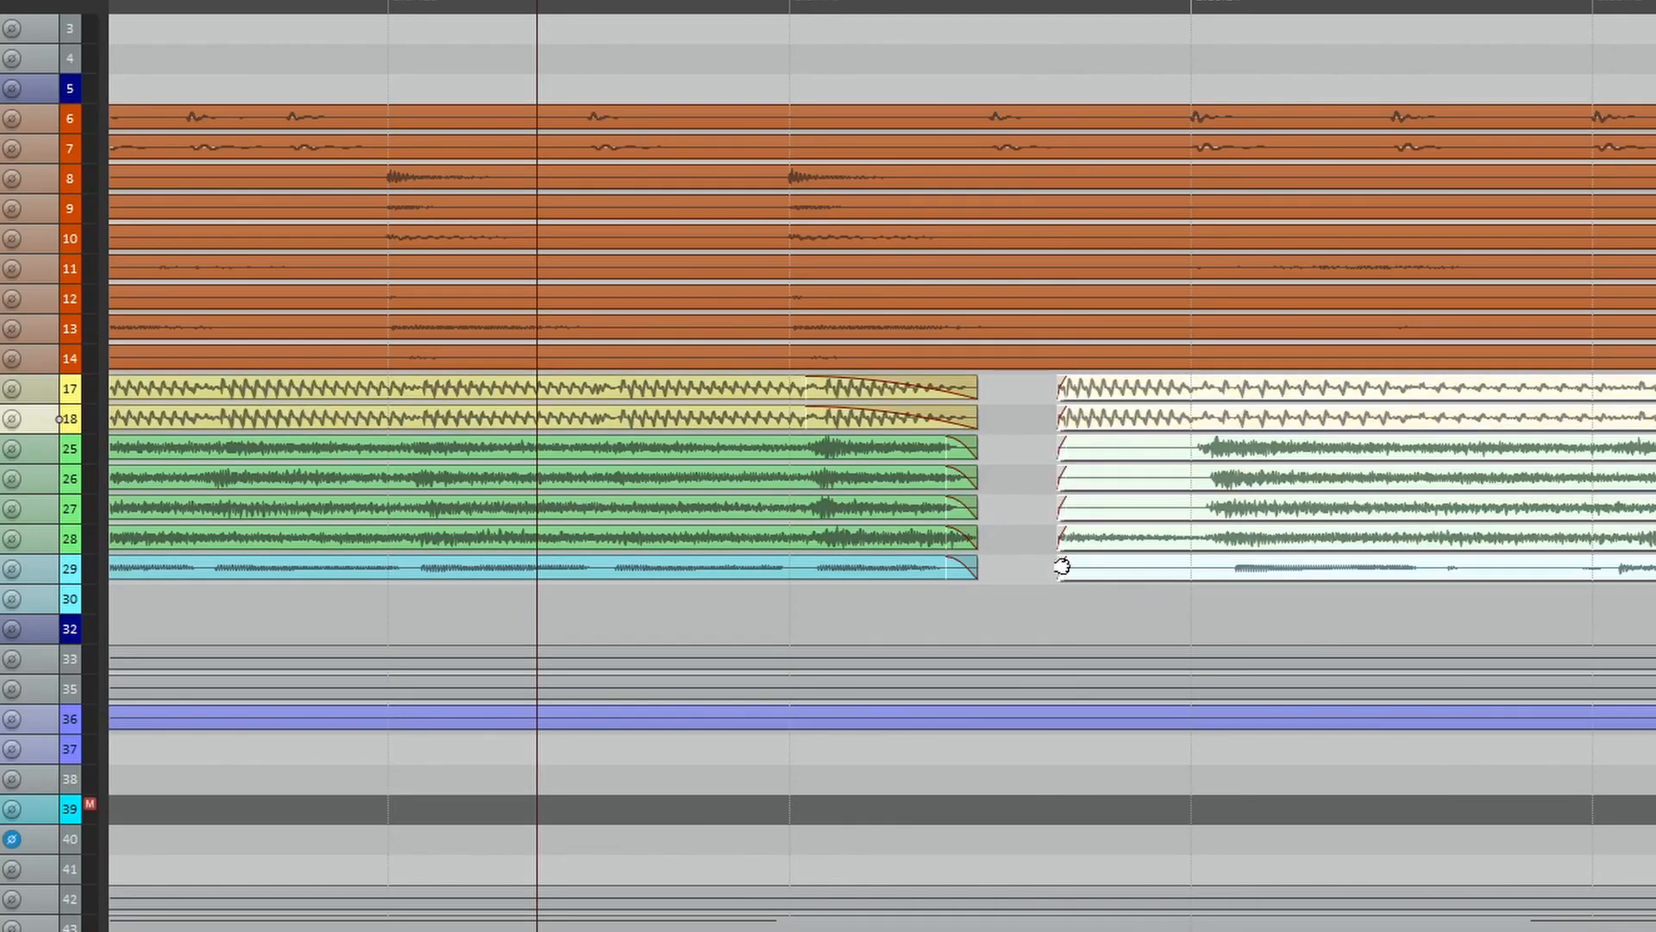
Lengthen the fade-ins on the bass, guitar and lead guitar items after the gap and toggle playback
drag(1064, 566, 1130, 561)
key(space)
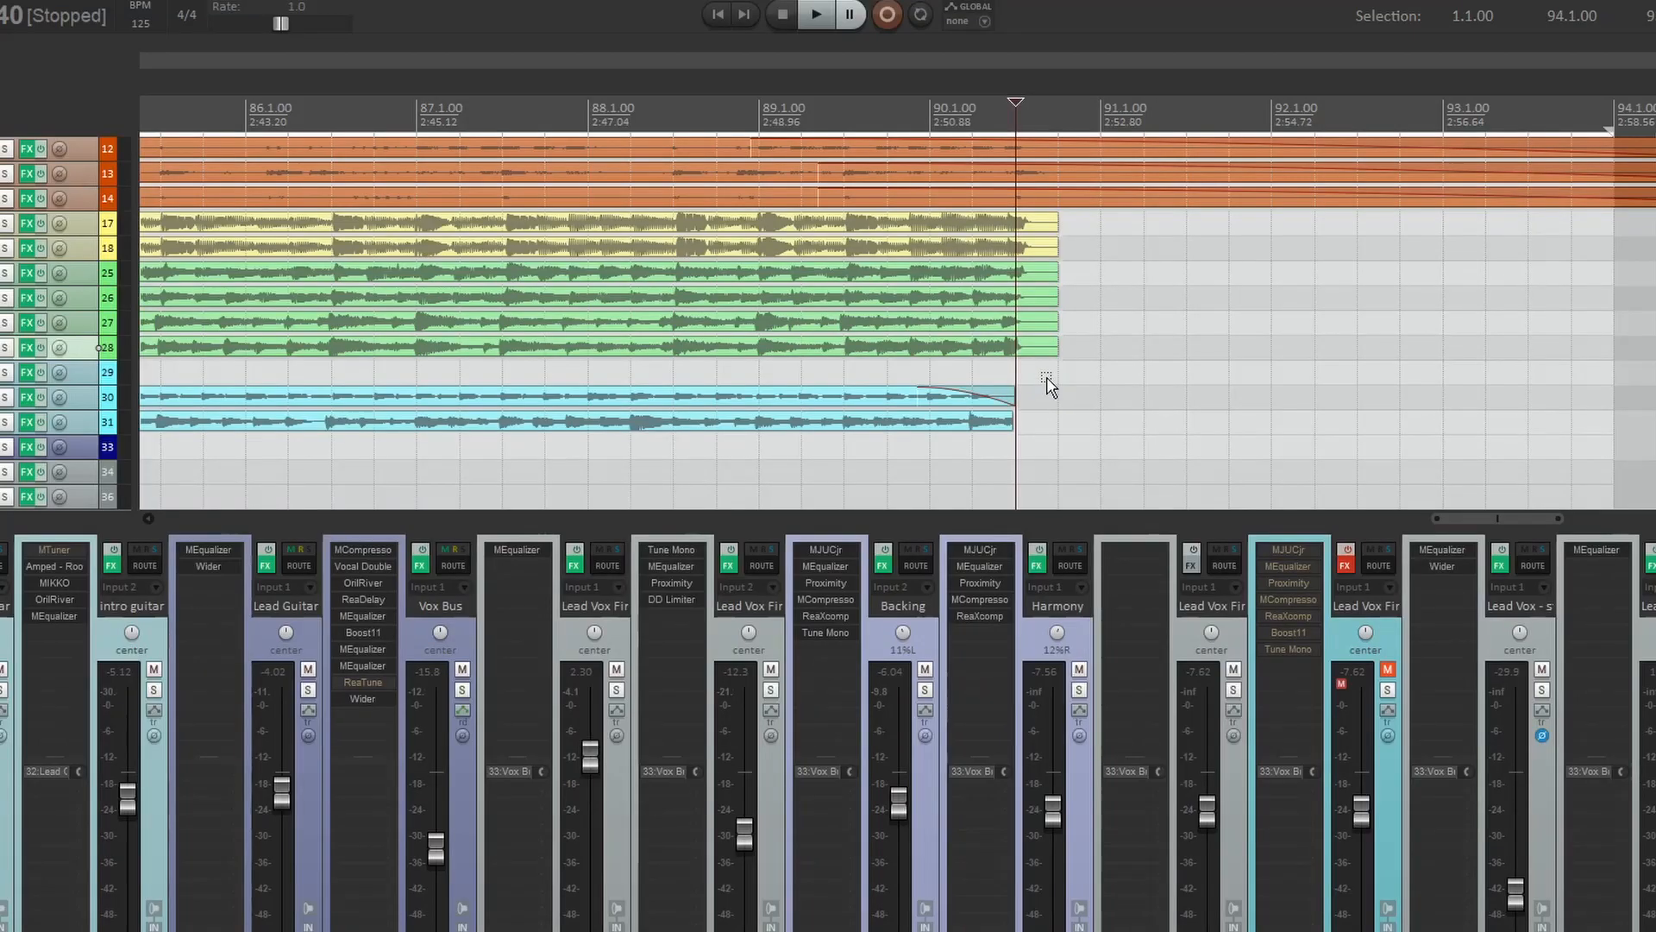
Split the bass and guitar items at the edit cursor after bar 90 and delete their tails
click(1029, 226)
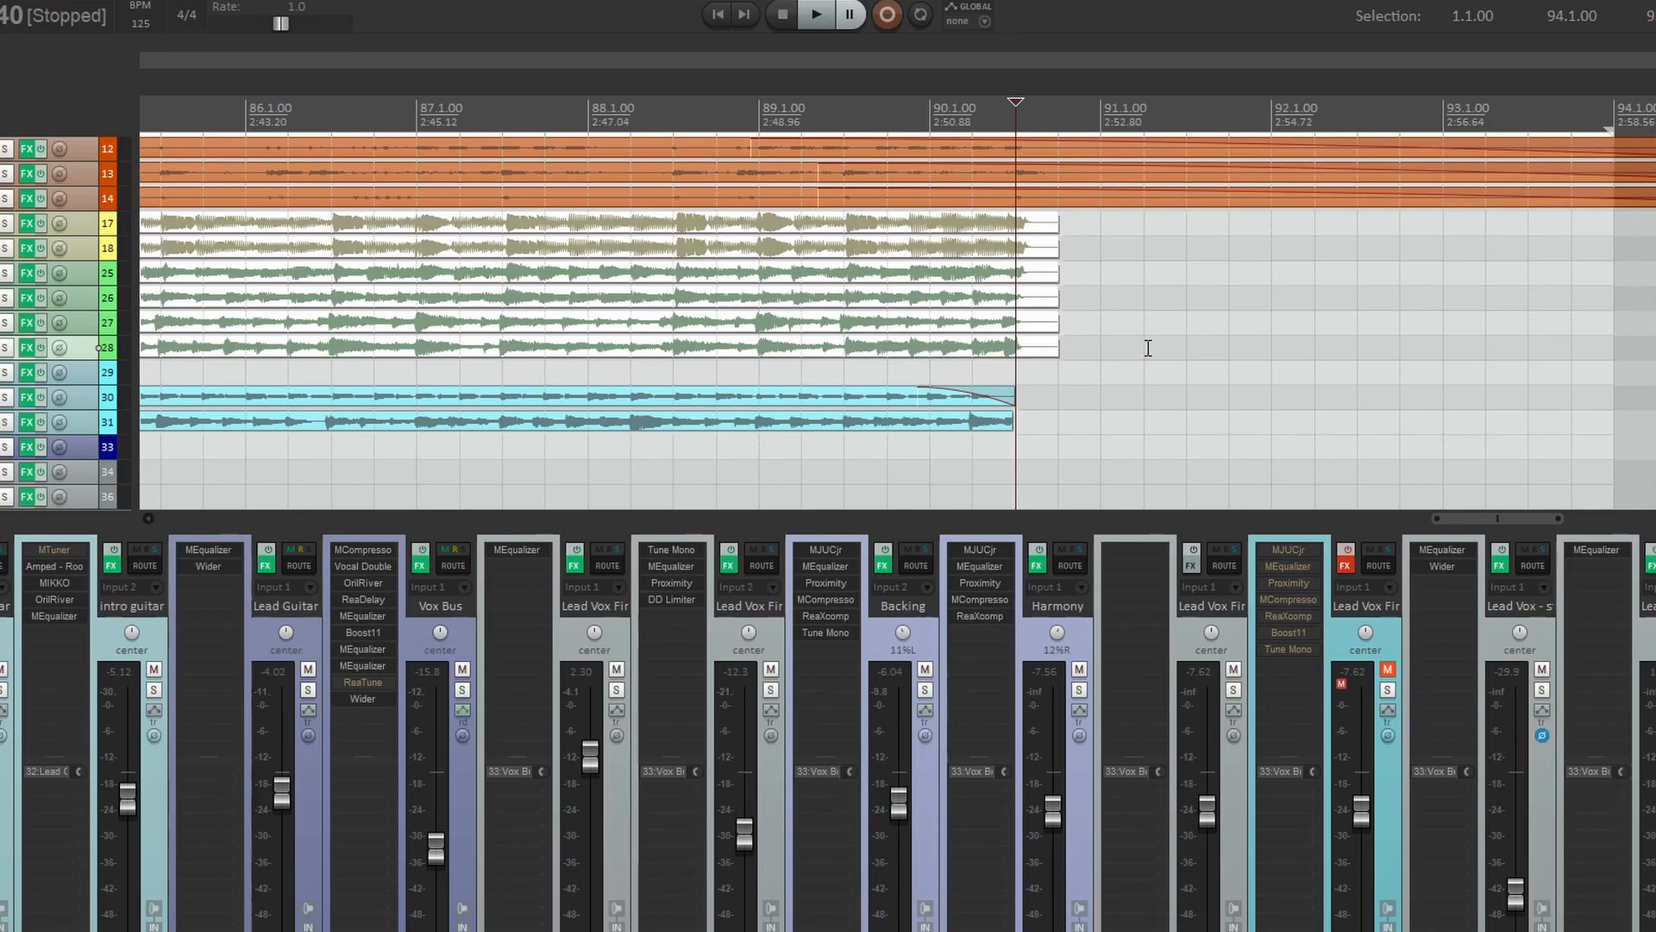
key(s)
key(Delete)
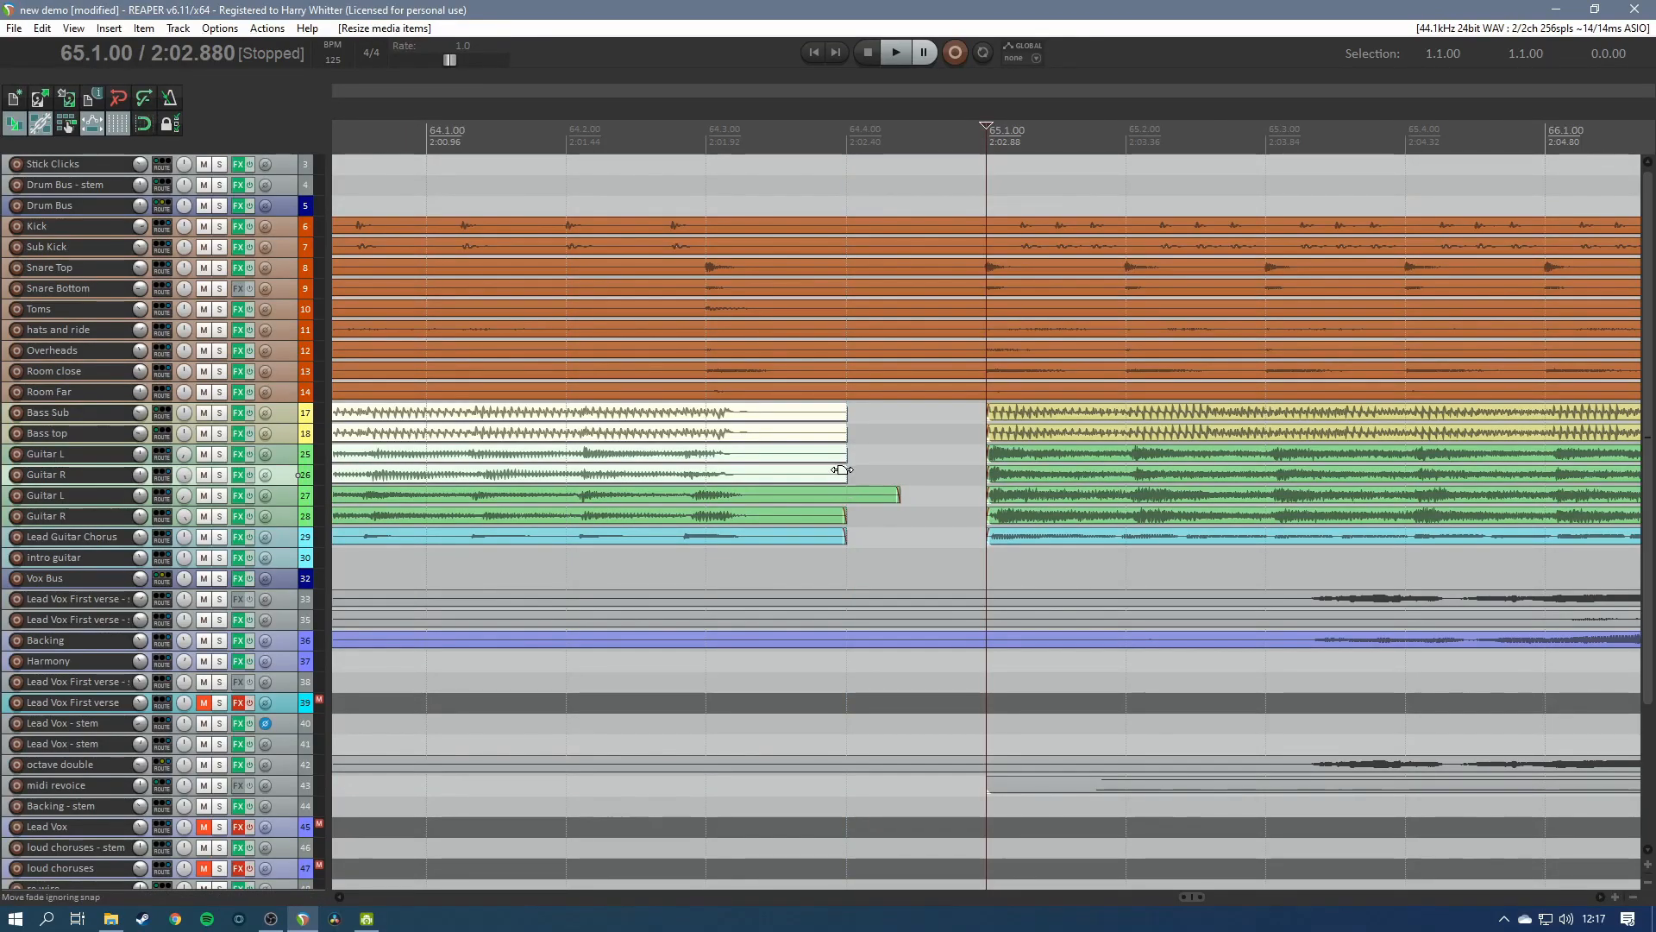
Extend the fade-outs on the selected bass and guitar items before the gap at bar 65
drag(841, 475, 748, 483)
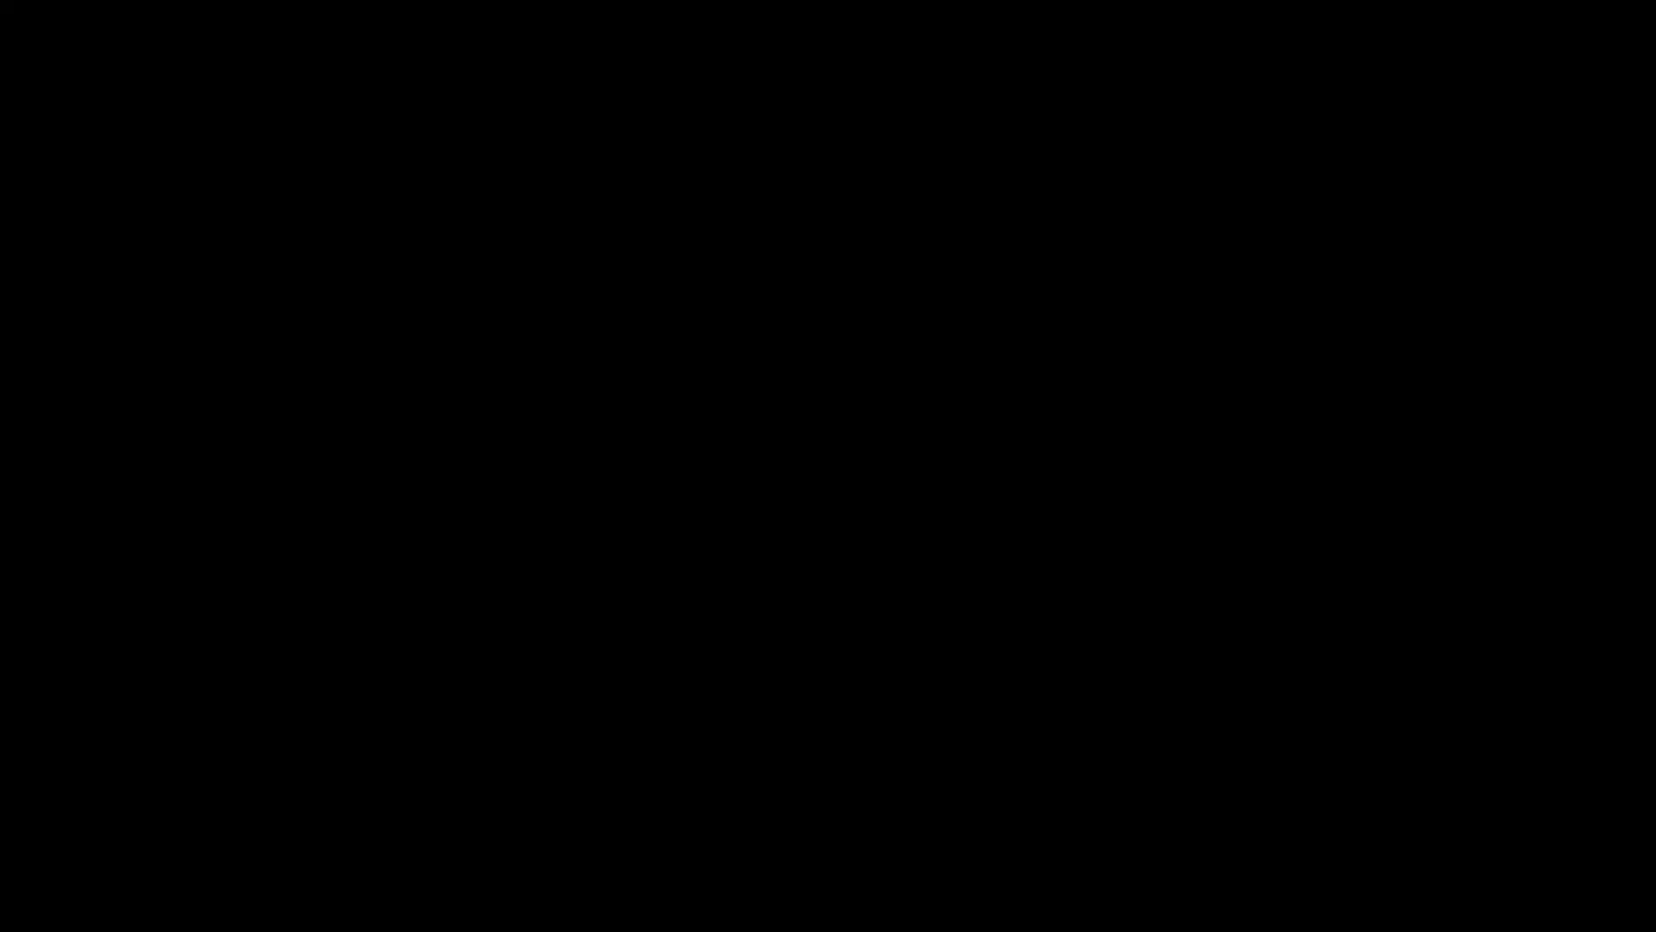